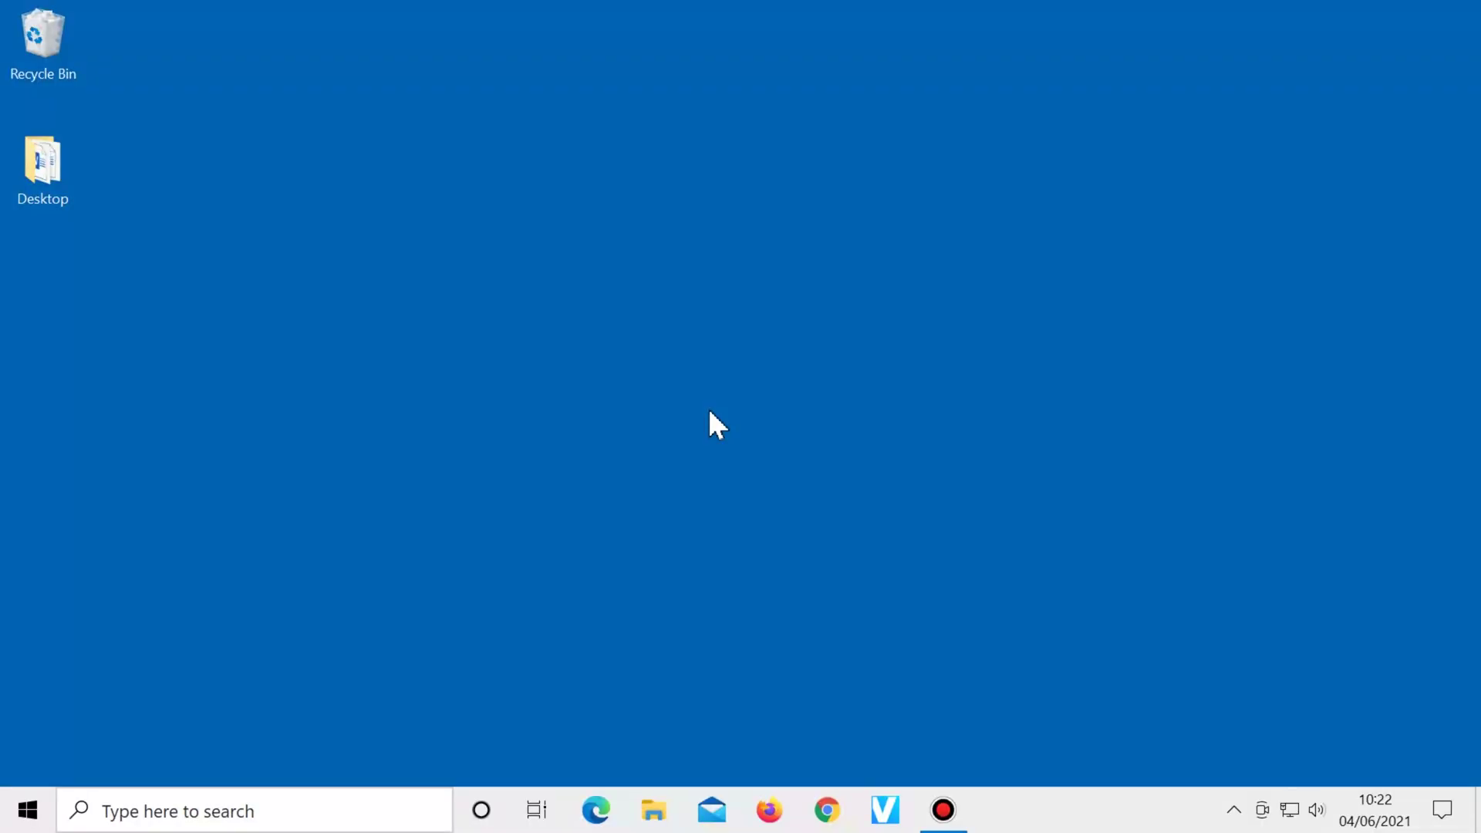
- Pause Windows updates for 7 days from Update & Security settings
click(26, 807)
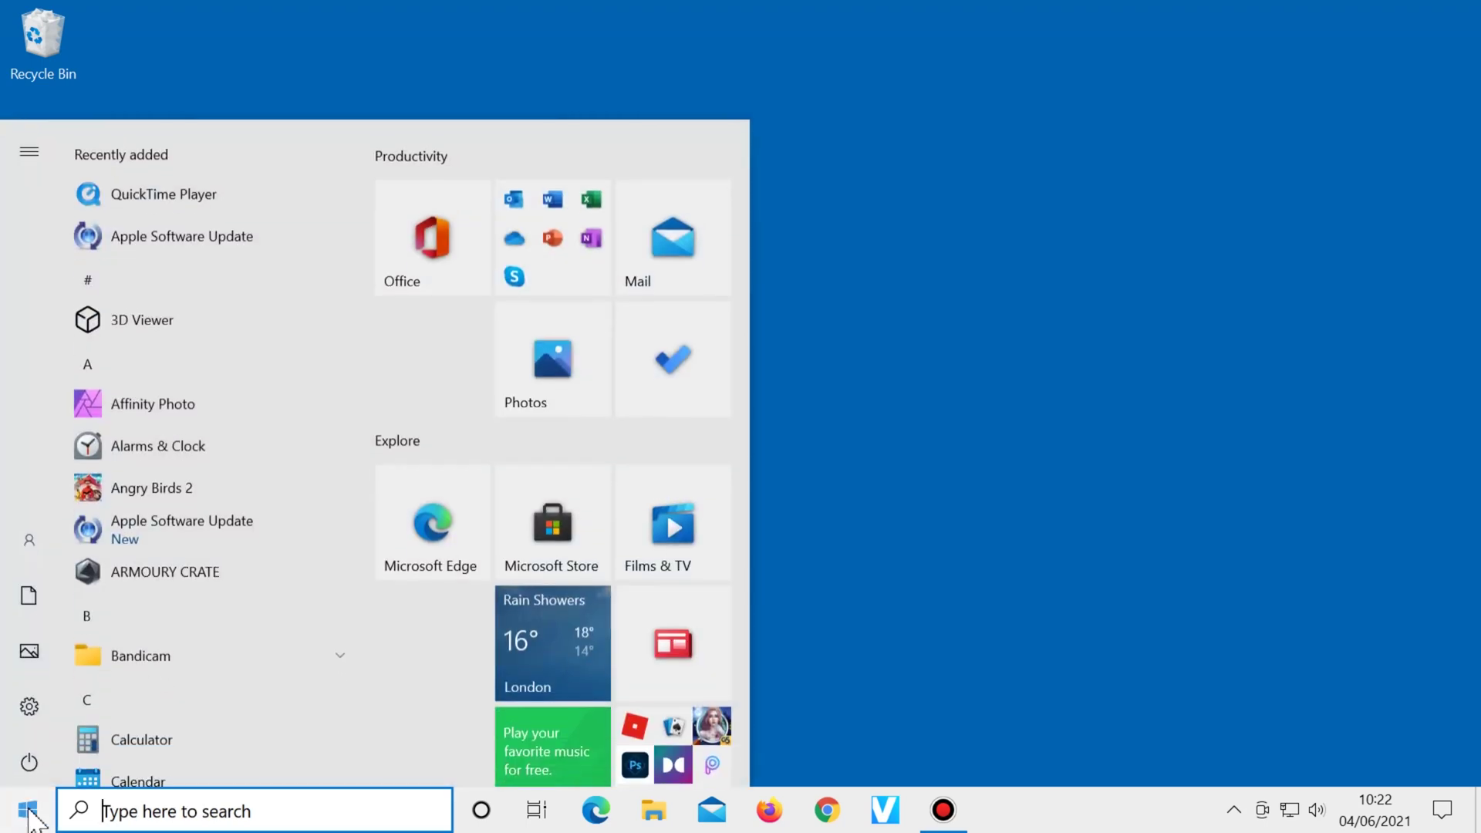
click(35, 710)
scroll(477, 723, down, 1)
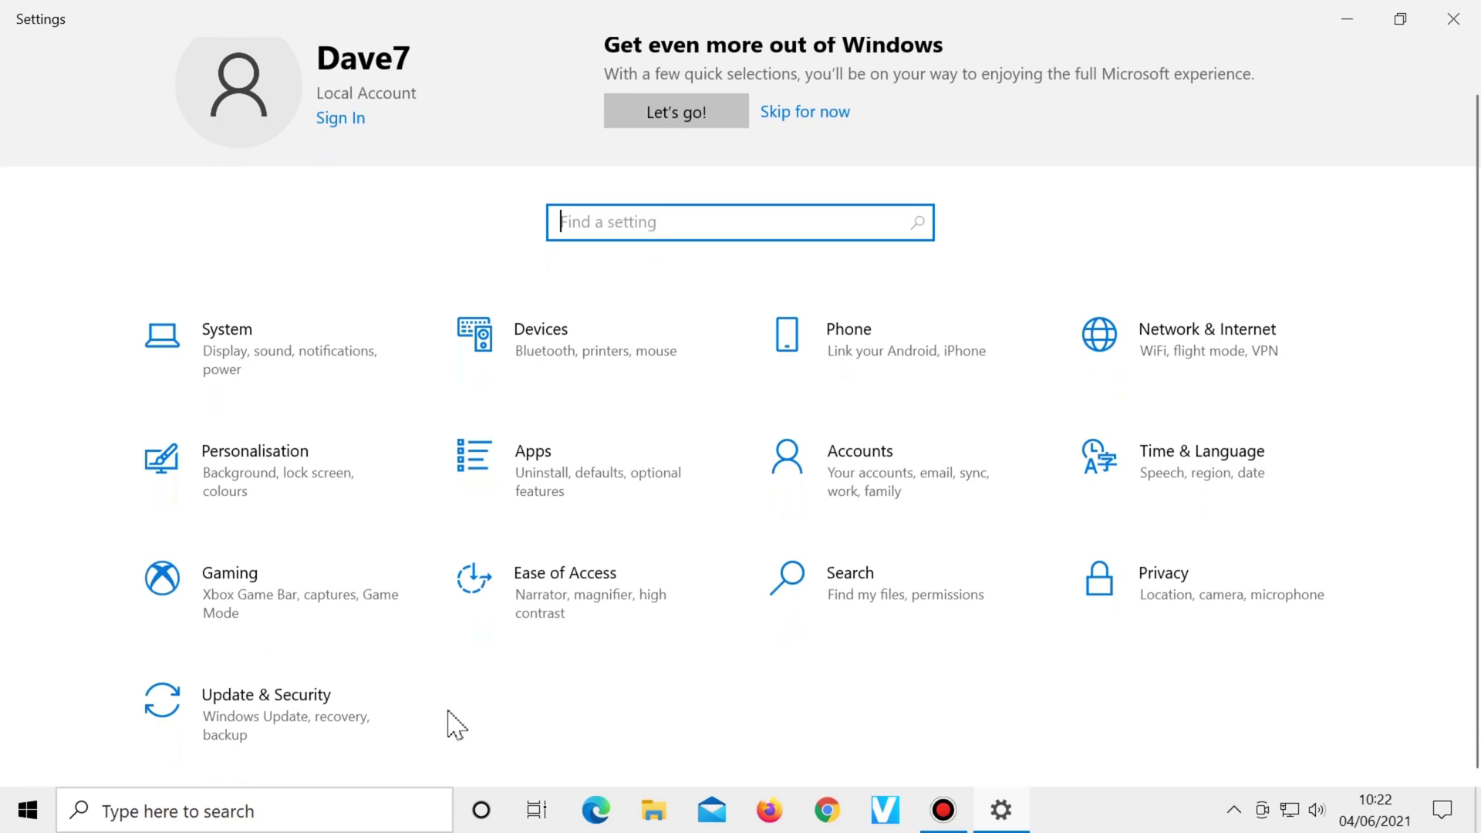
click(313, 727)
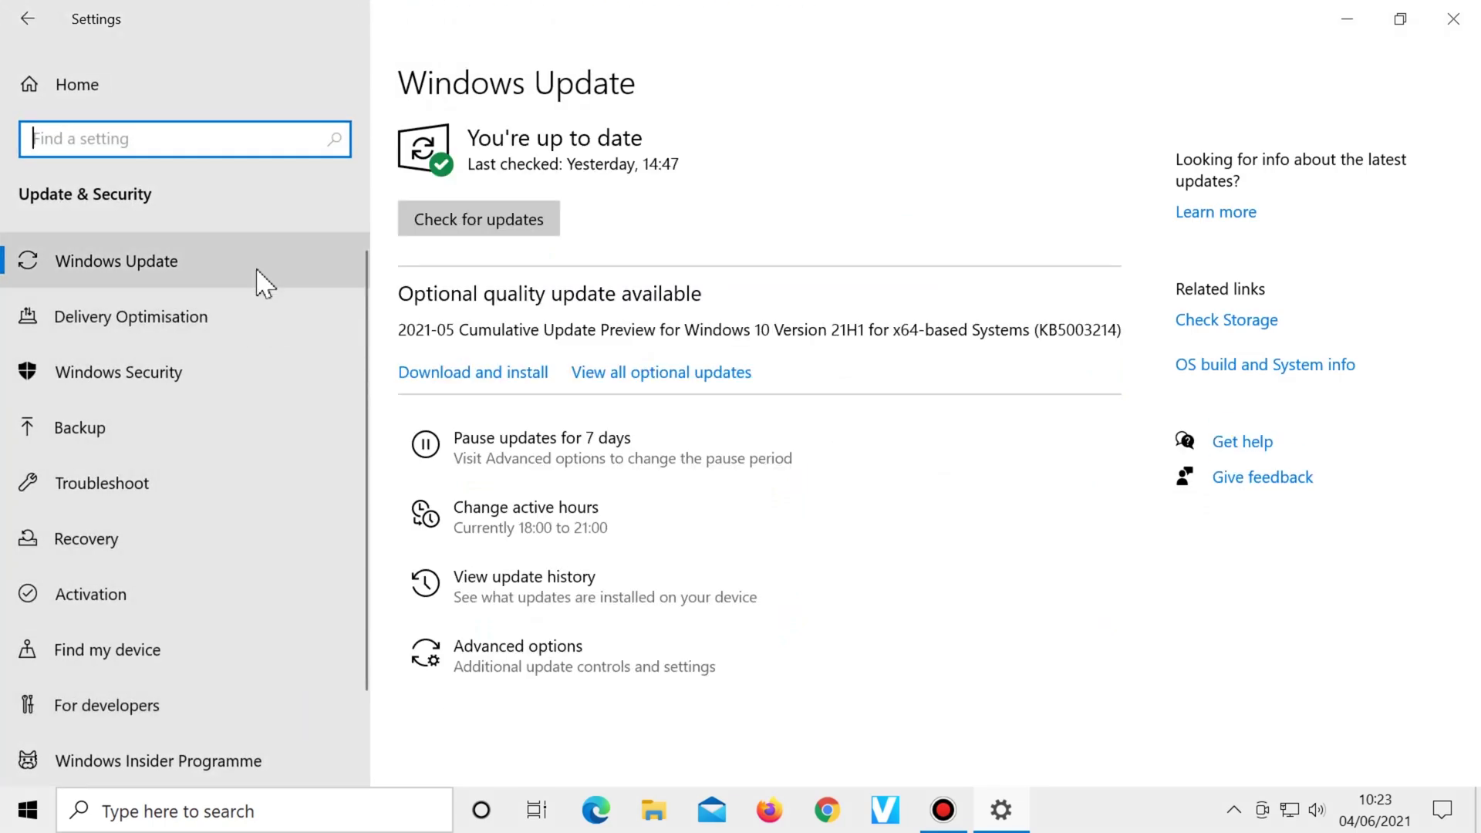
click(429, 449)
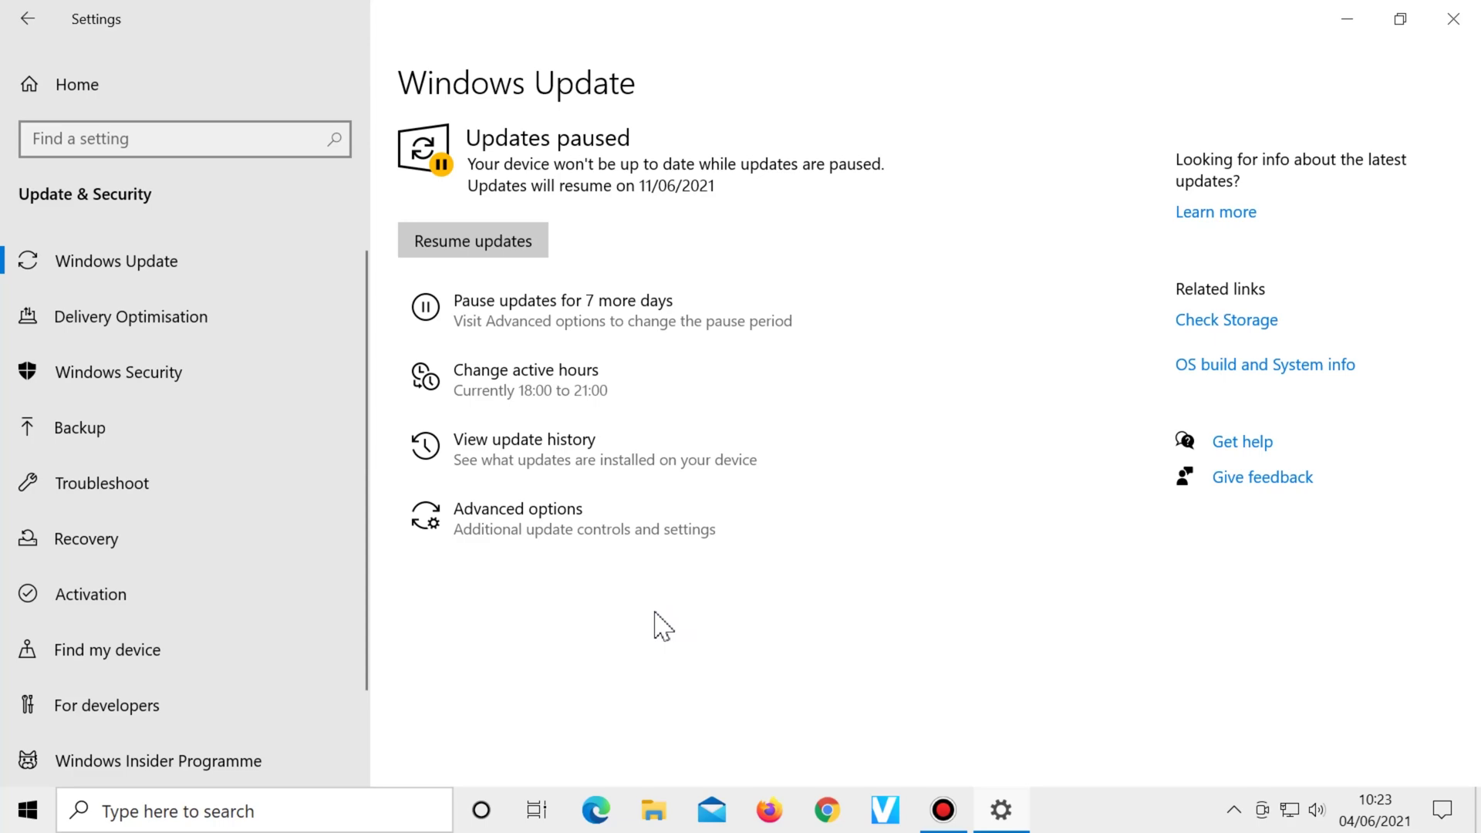
- In Advanced options, set Pause until to 09 July 2021 and close Settings
click(621, 533)
scroll(615, 524, down, 2)
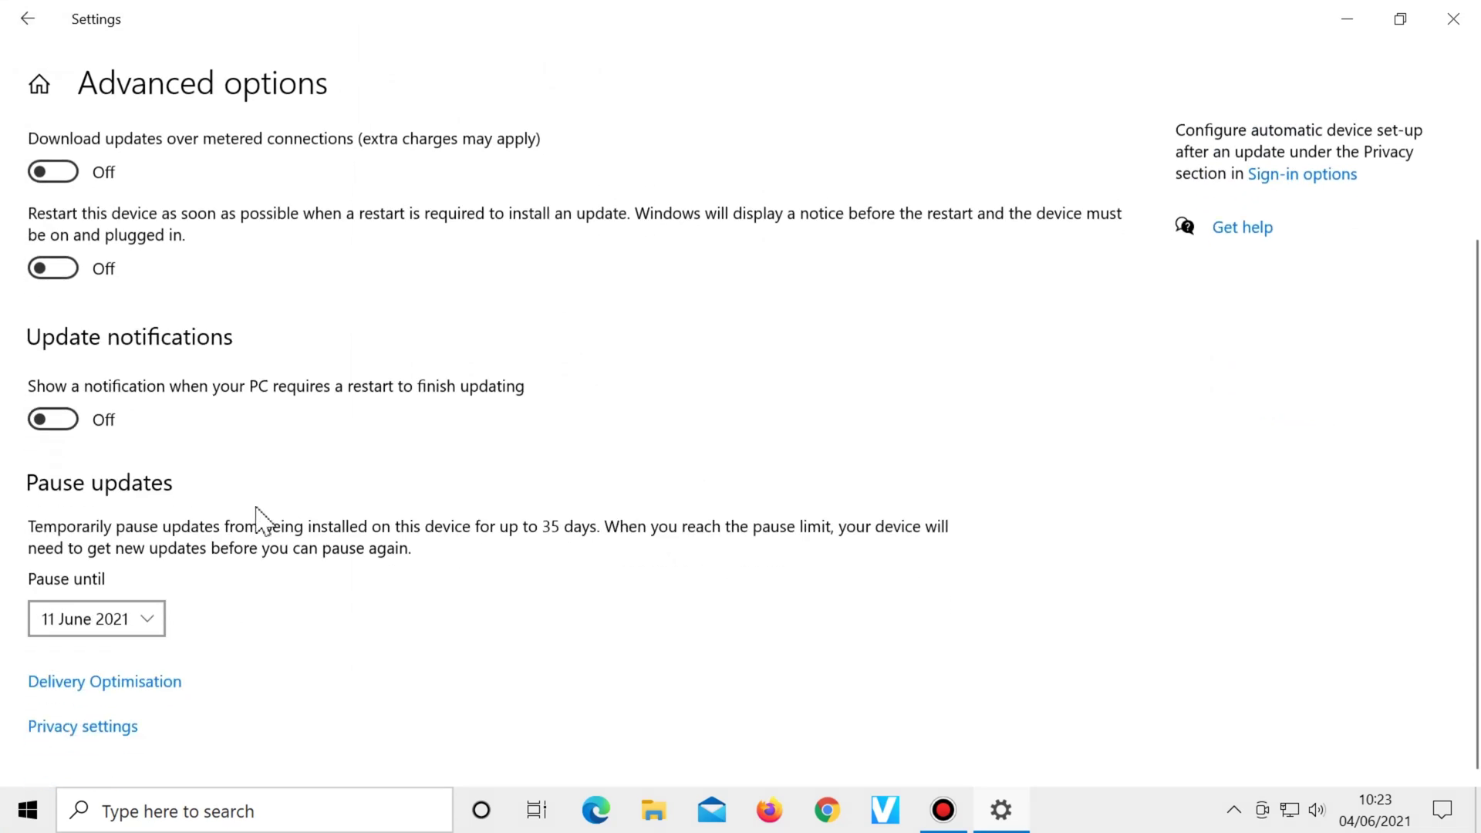
click(147, 622)
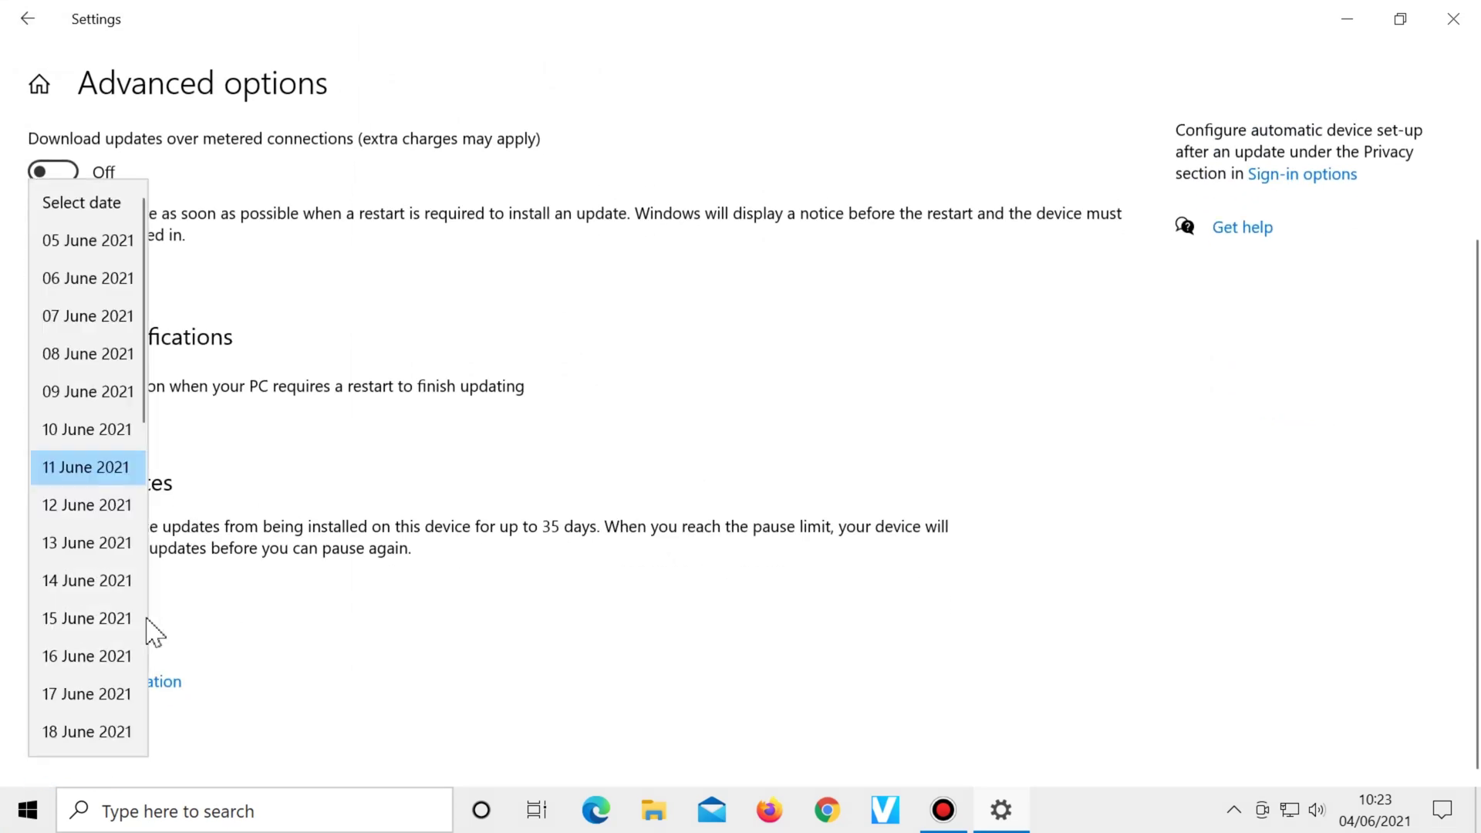
scroll(145, 619, down, 5)
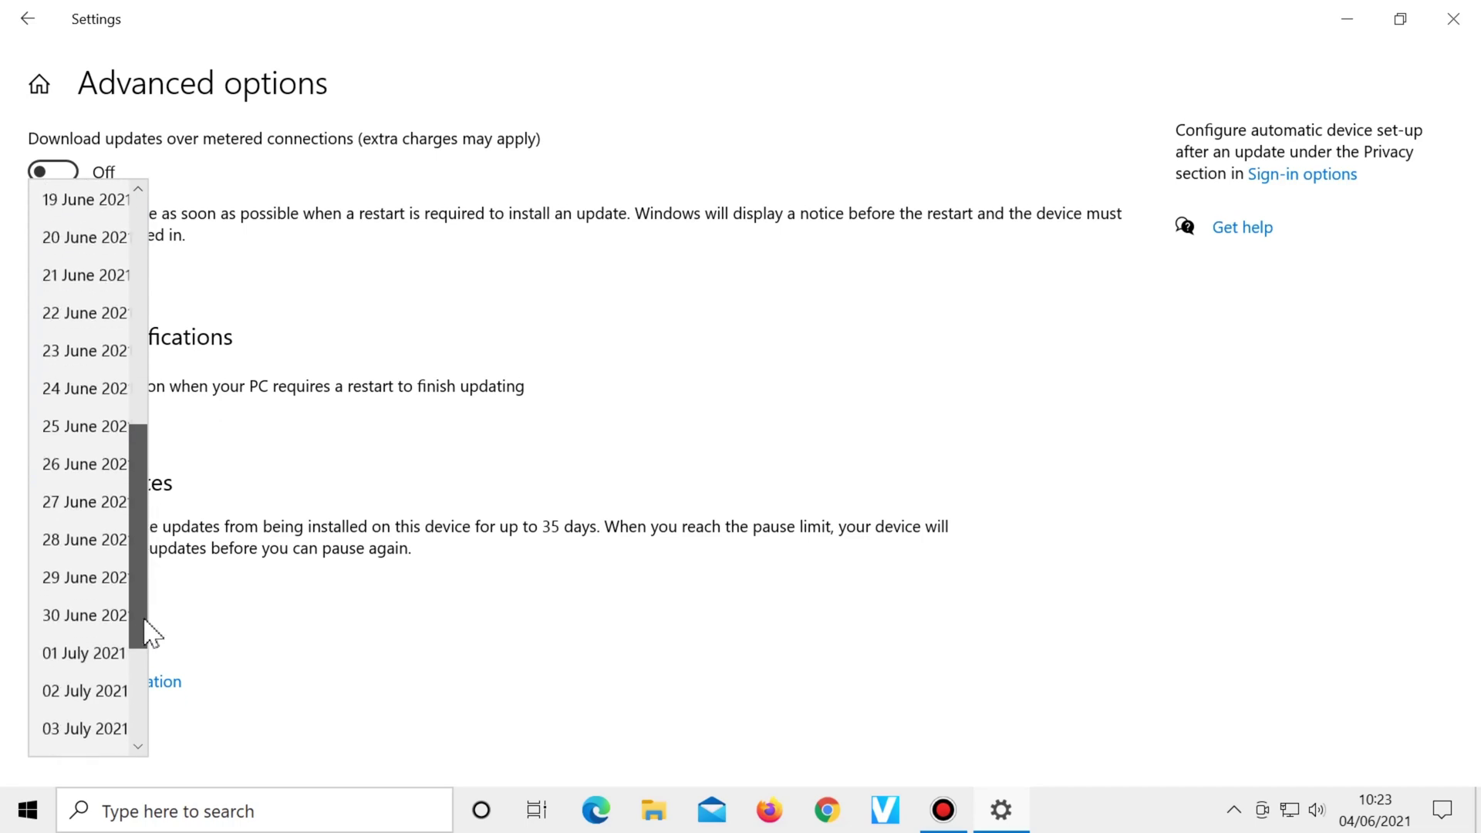
scroll(145, 663, down, 2)
click(93, 733)
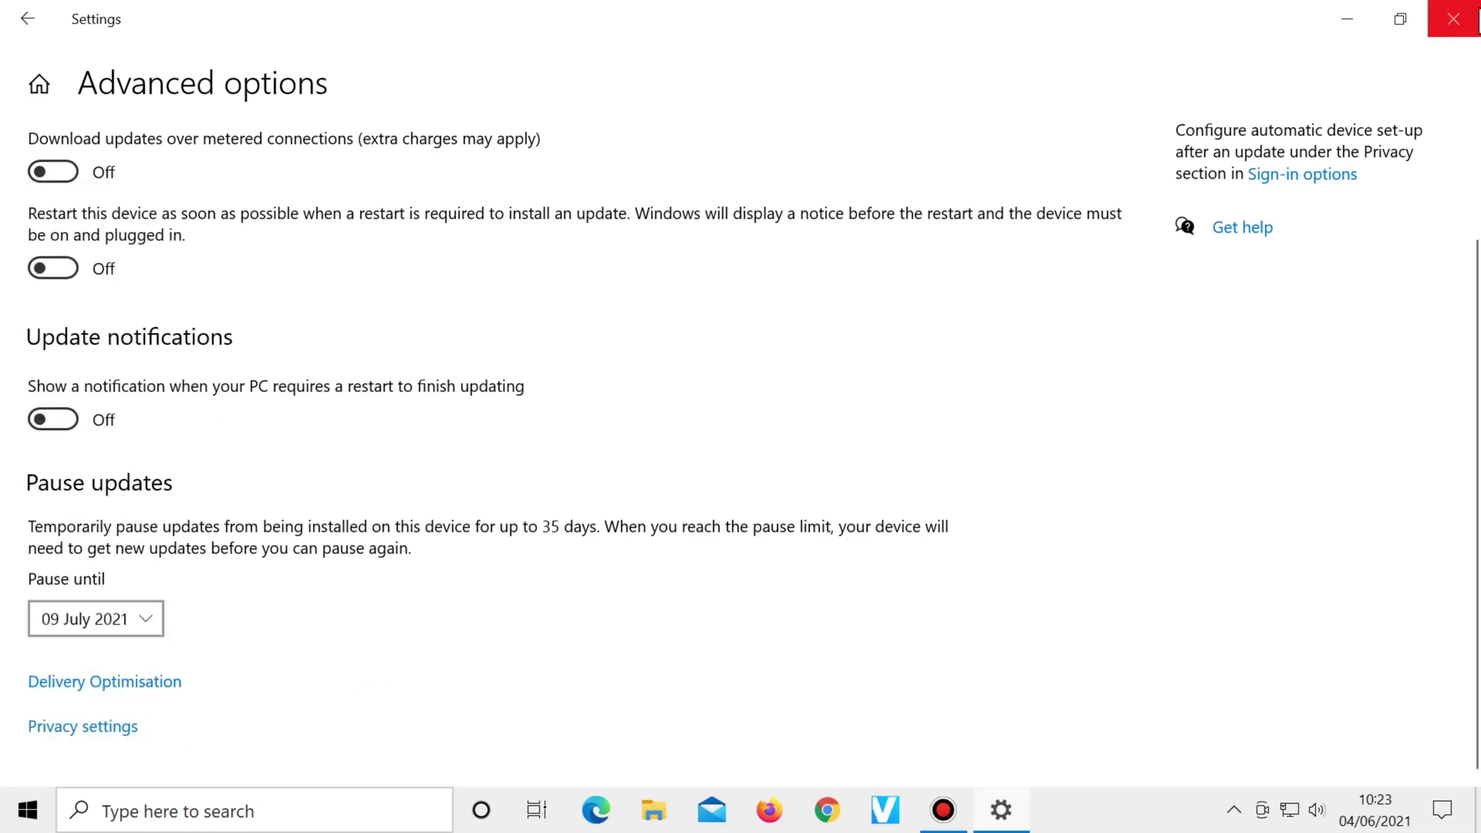
click(1453, 19)
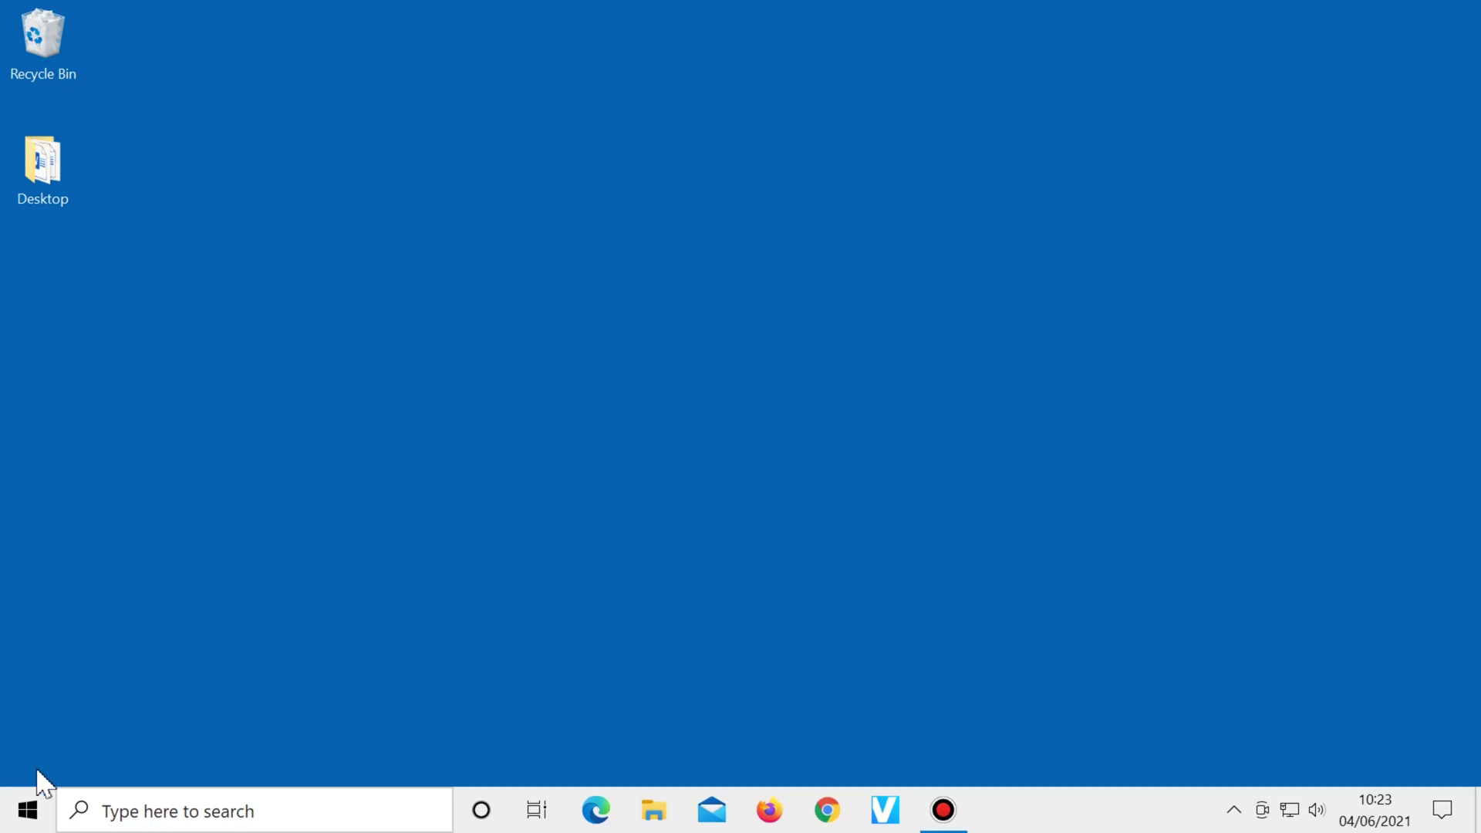
- Reopen Settings on the Windows Update page to confirm the pause until 09/07/2021
click(26, 805)
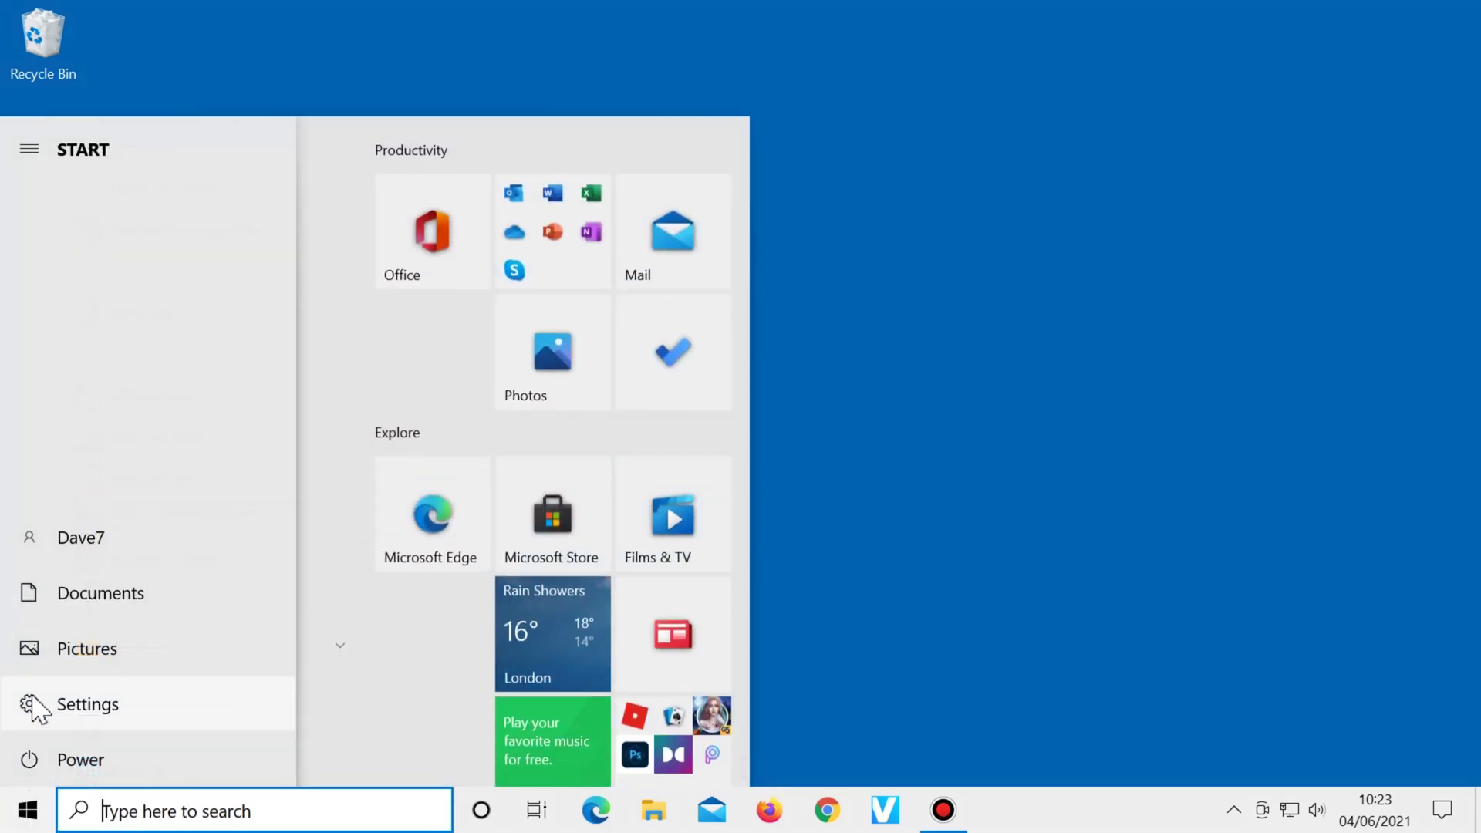
click(33, 700)
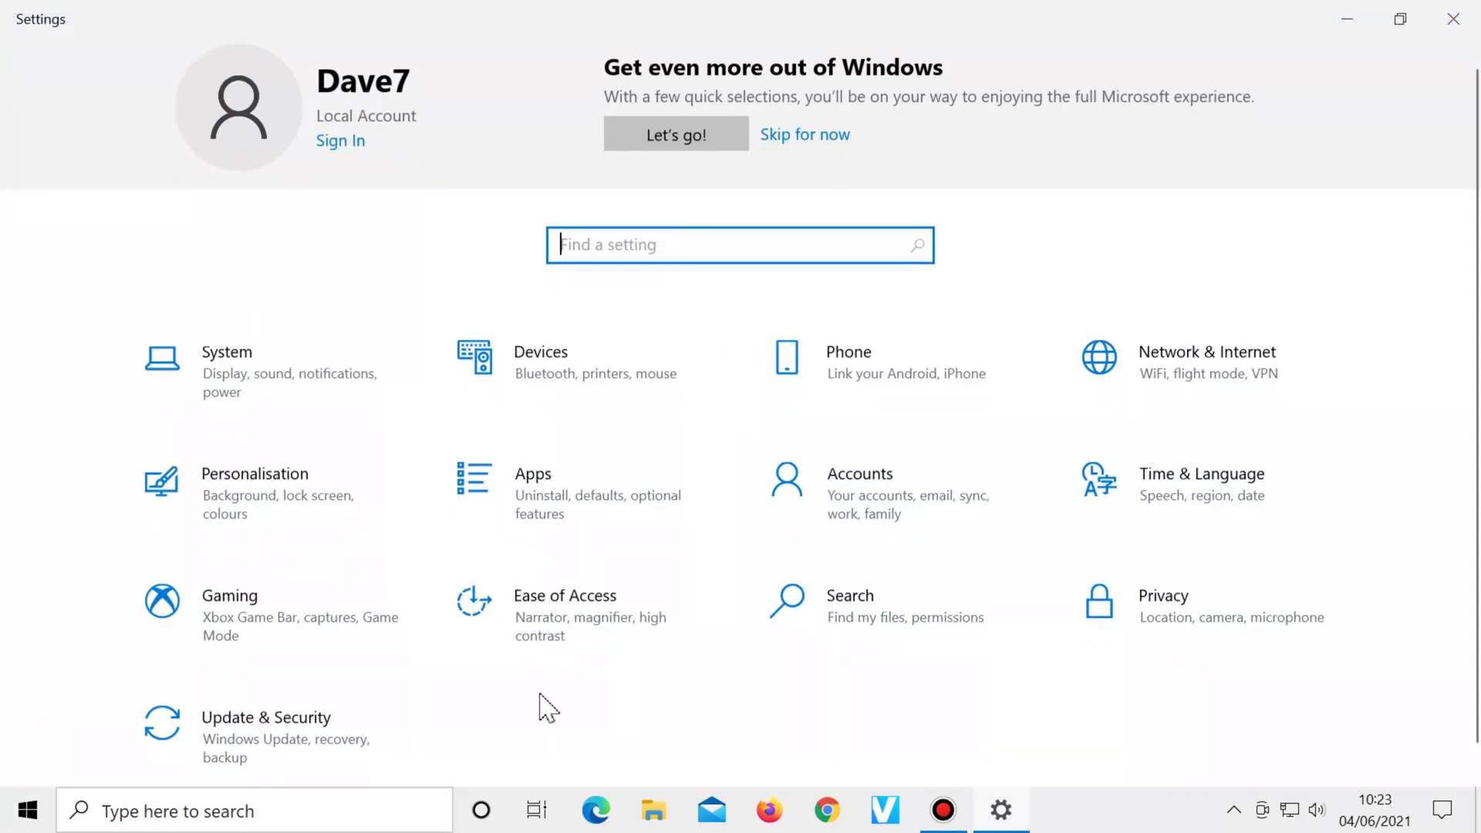
click(344, 727)
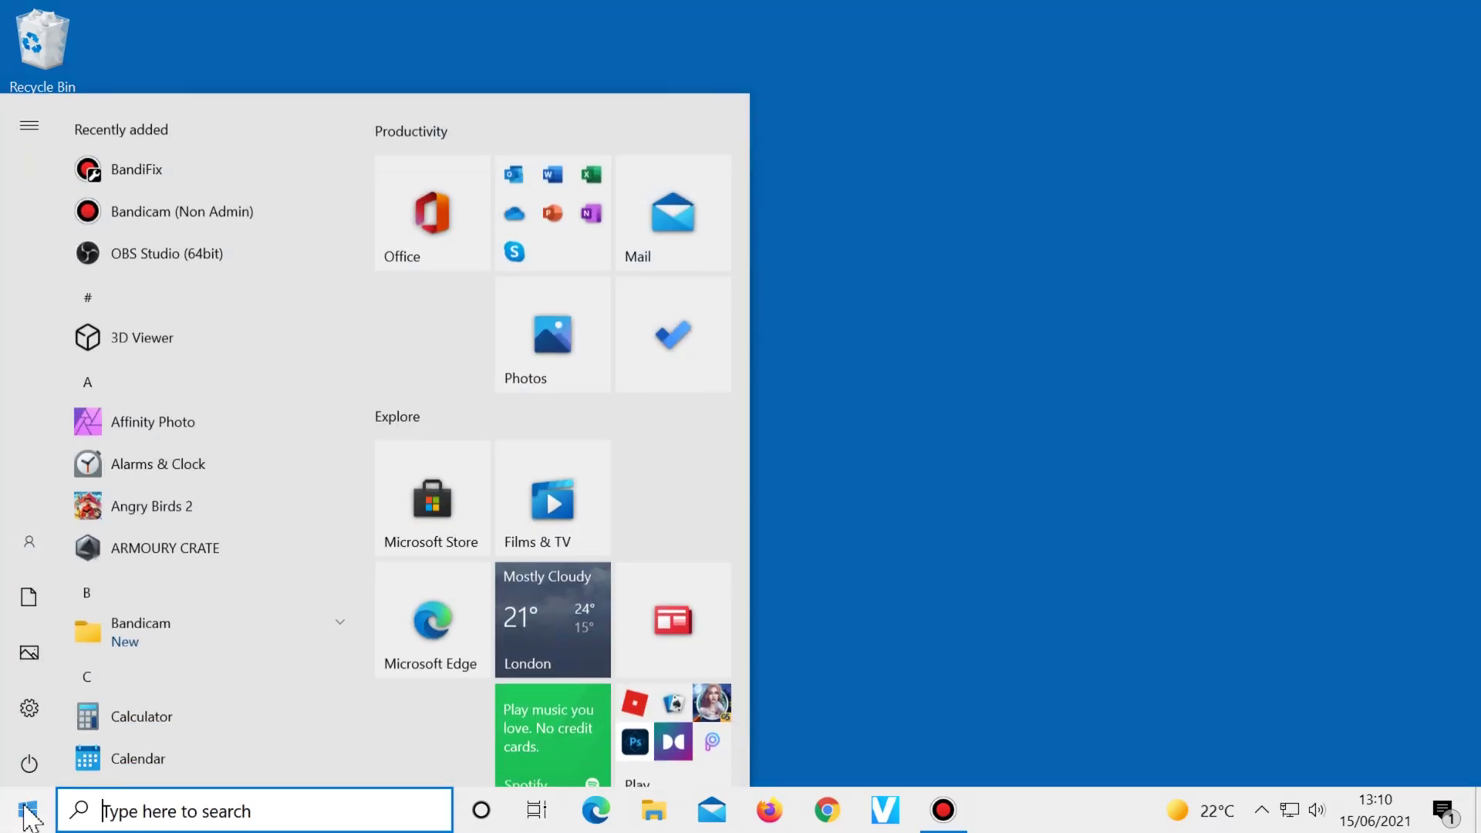
- Launch Alarms & Clock and switch to its World Clock map
click(212, 454)
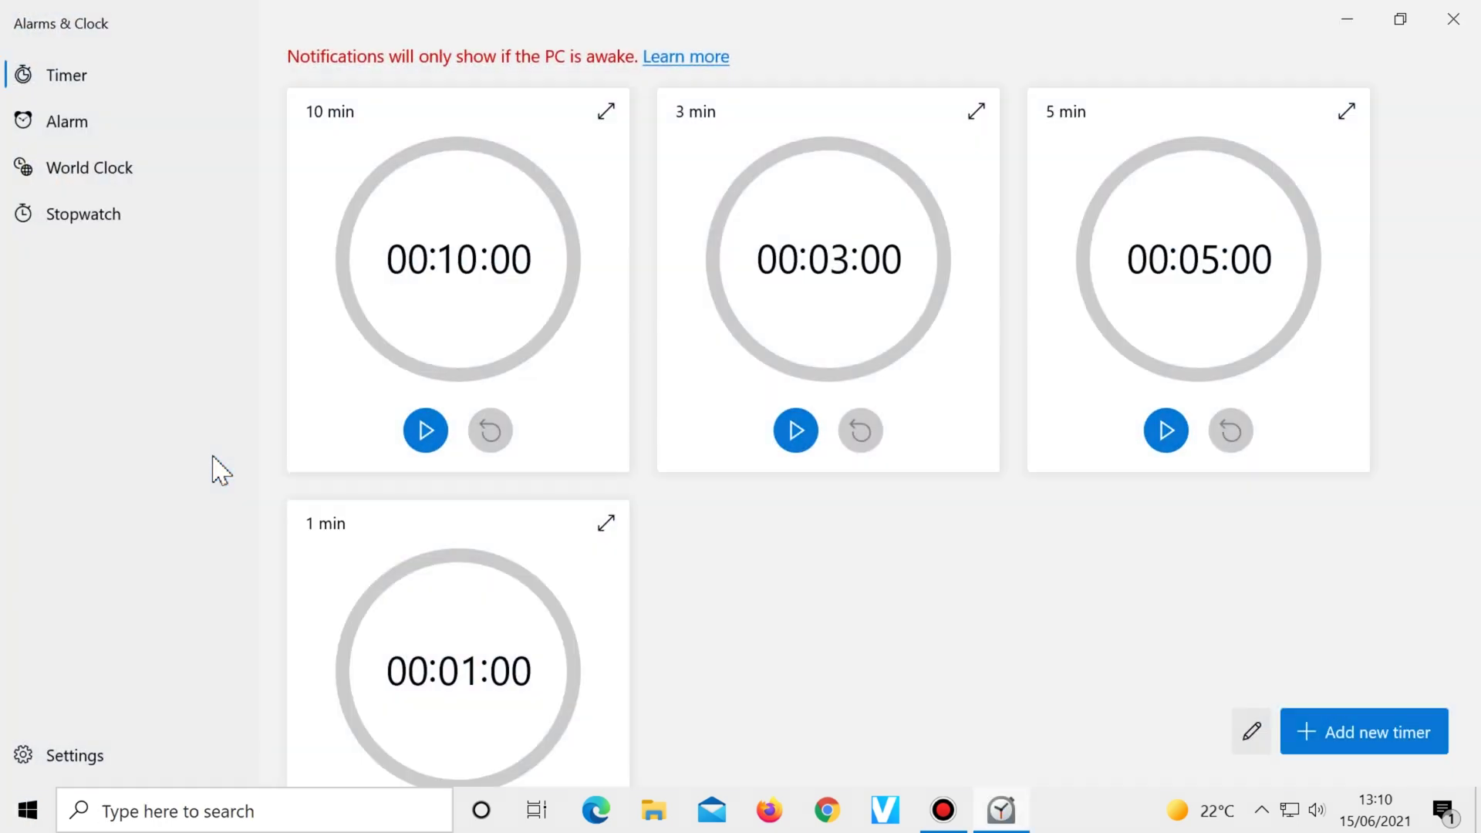
click(162, 174)
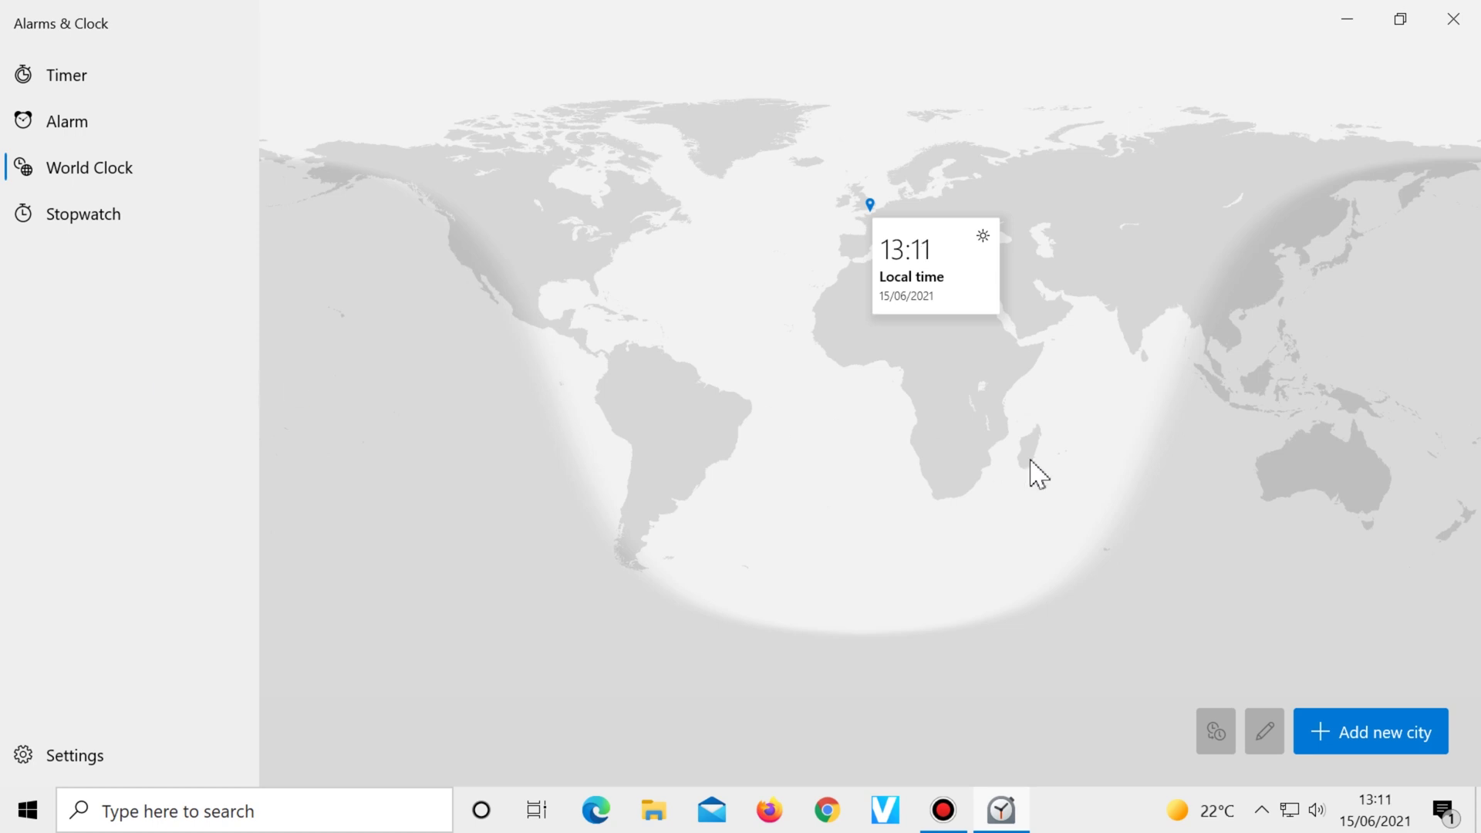
- Add world clocks for Los Angeles and Brasilia to the map
click(1344, 747)
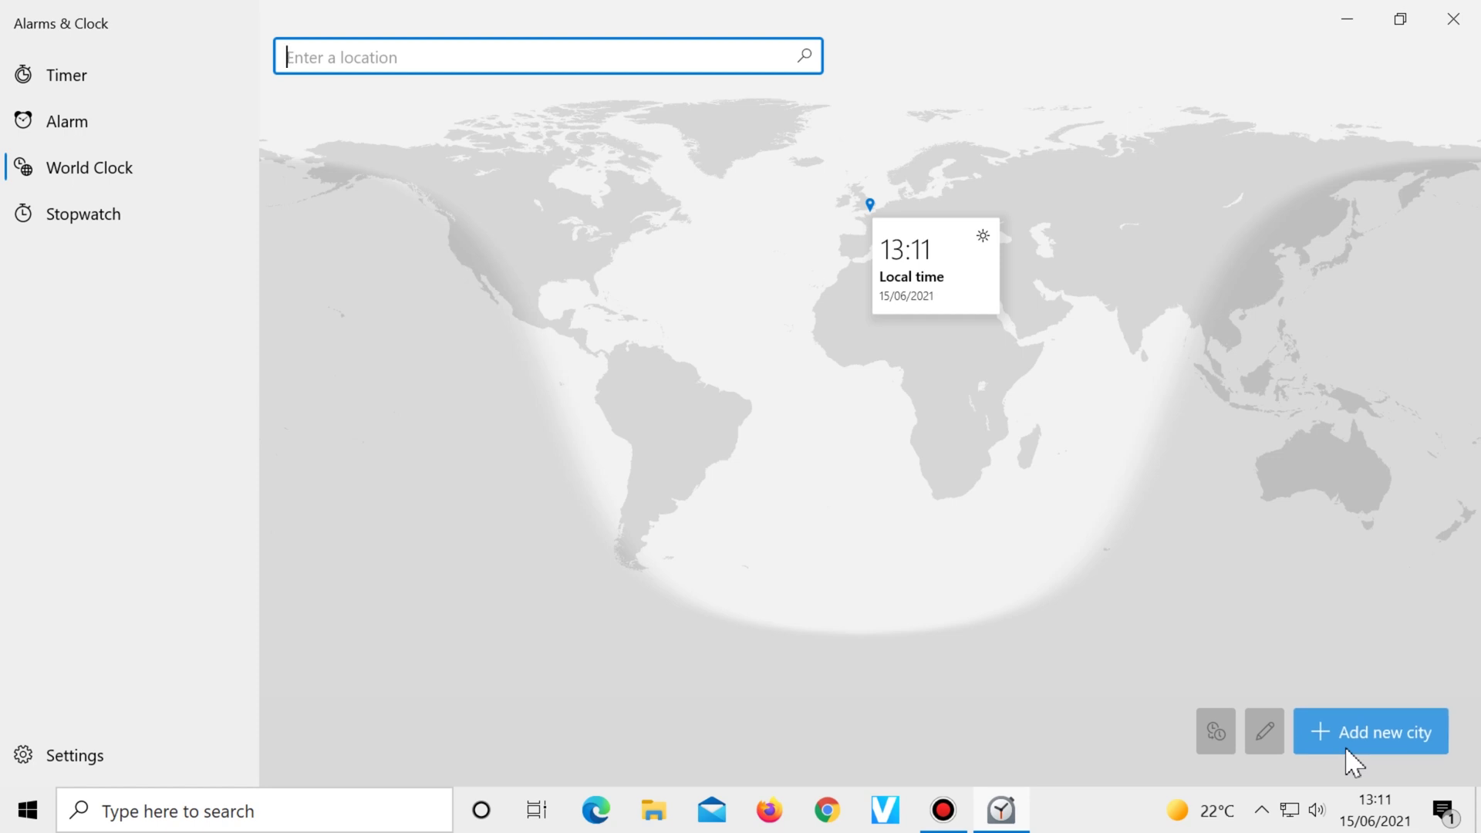
text(los a)
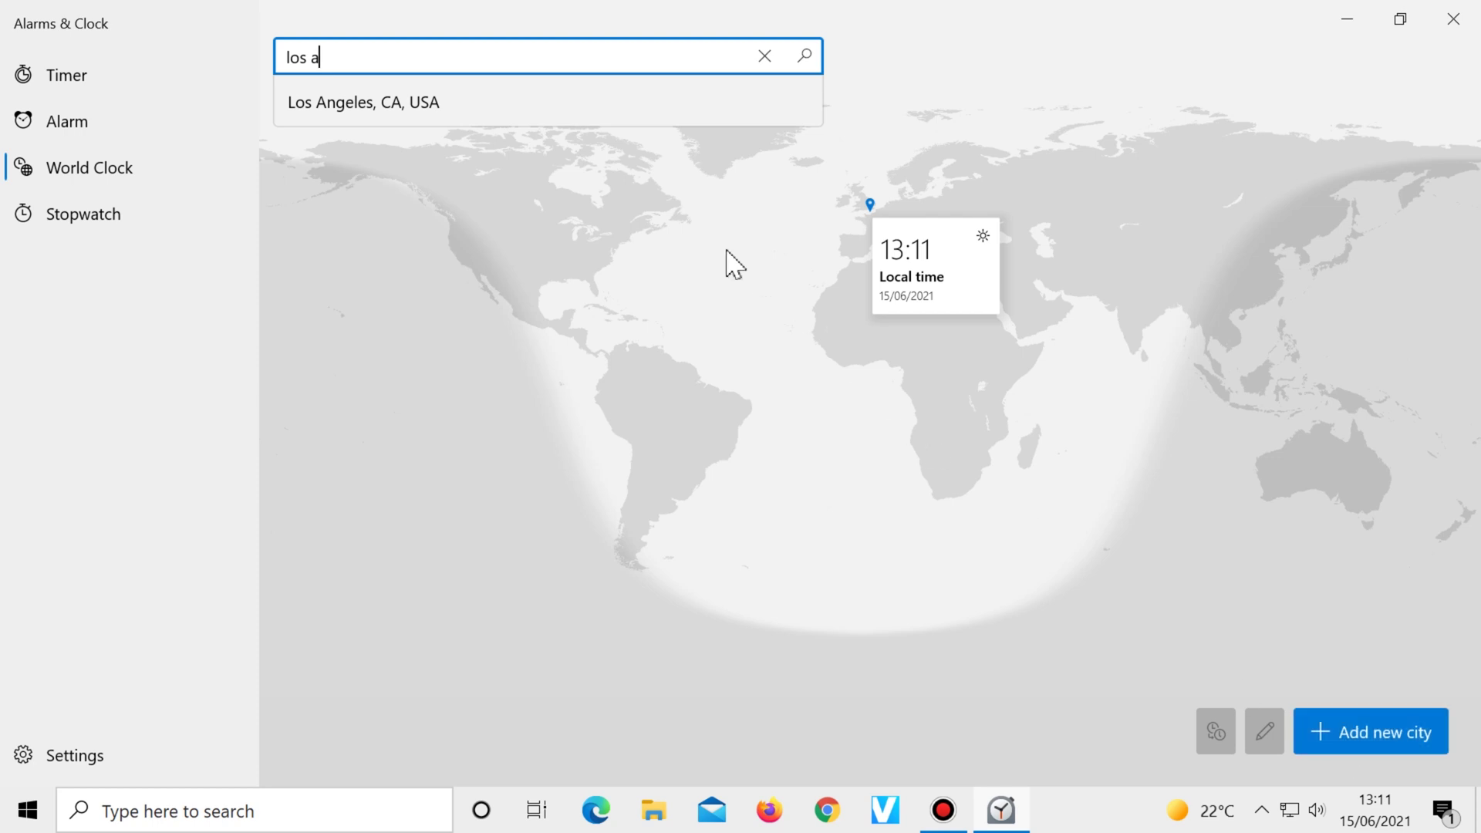
click(563, 103)
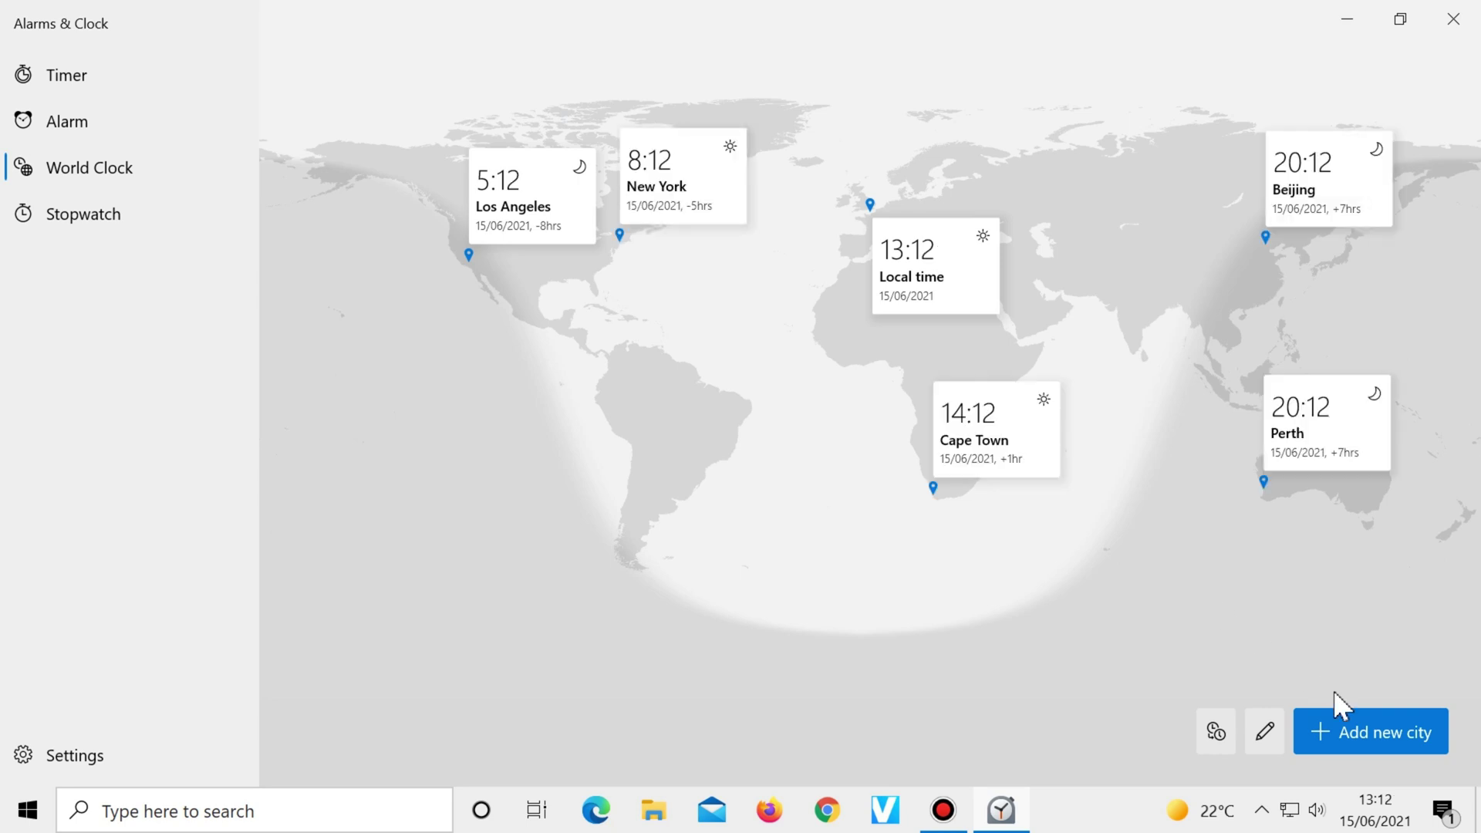
click(1339, 731)
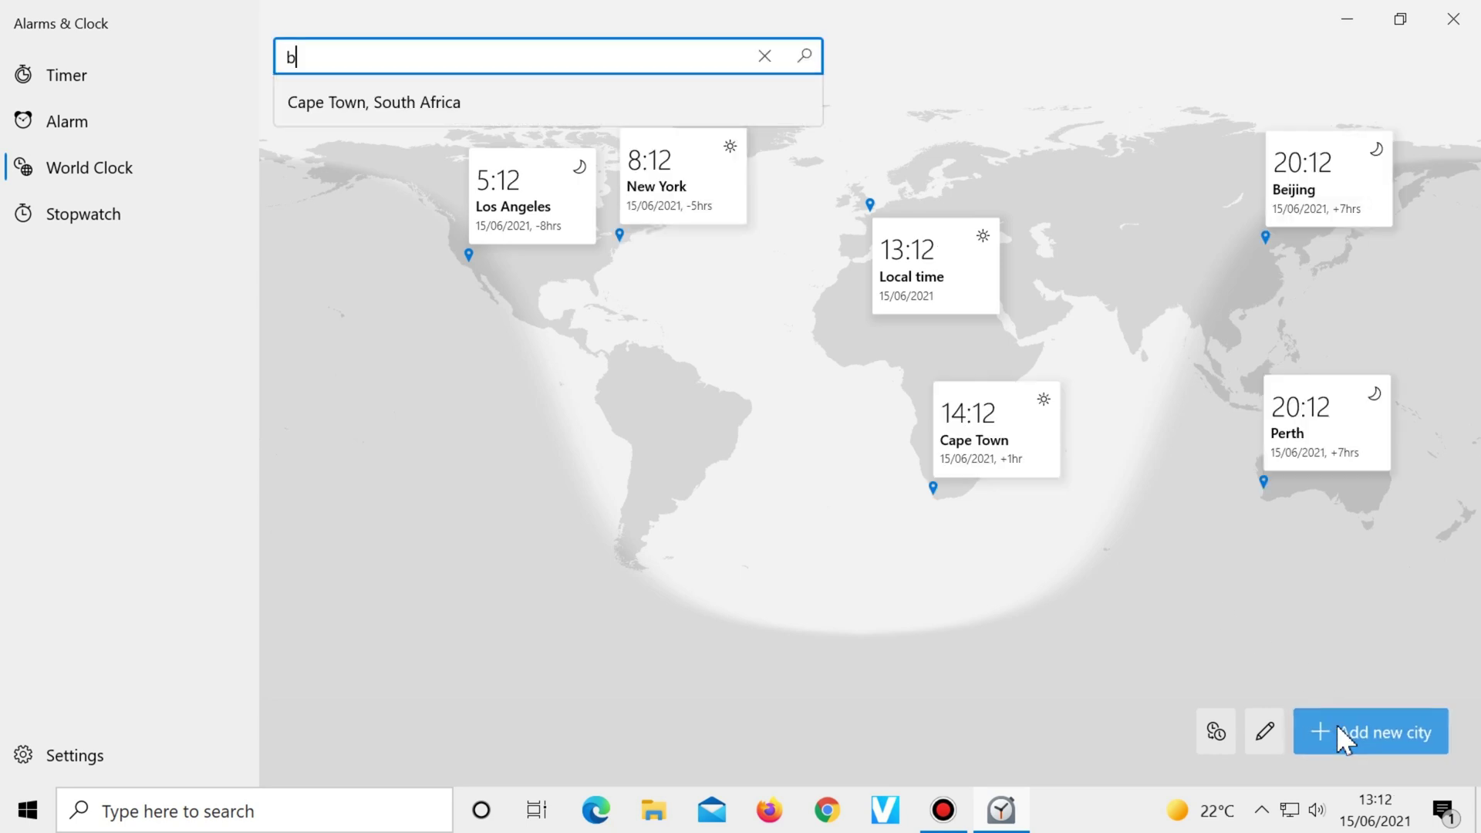
text(brasi)
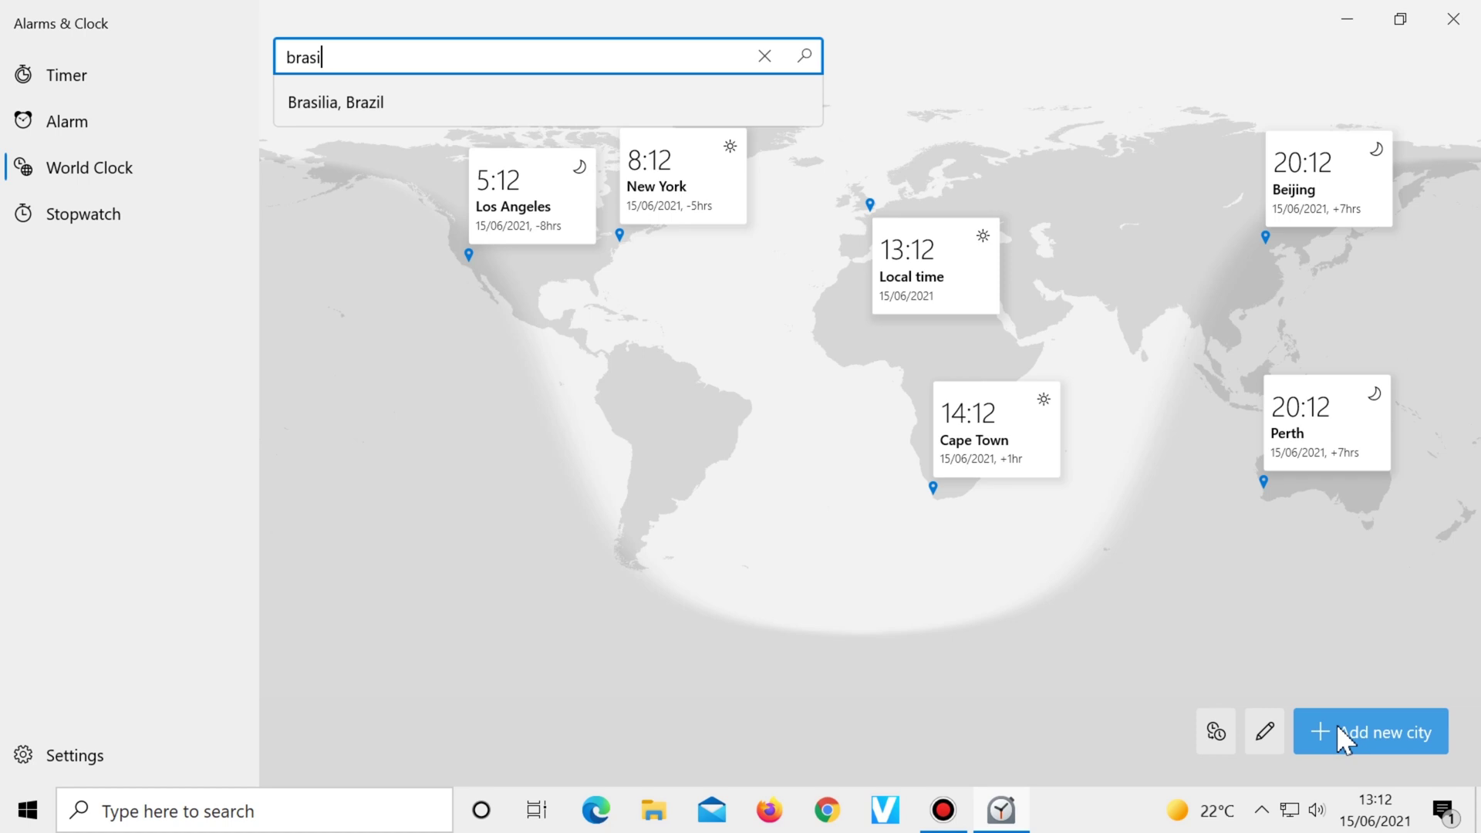
click(470, 107)
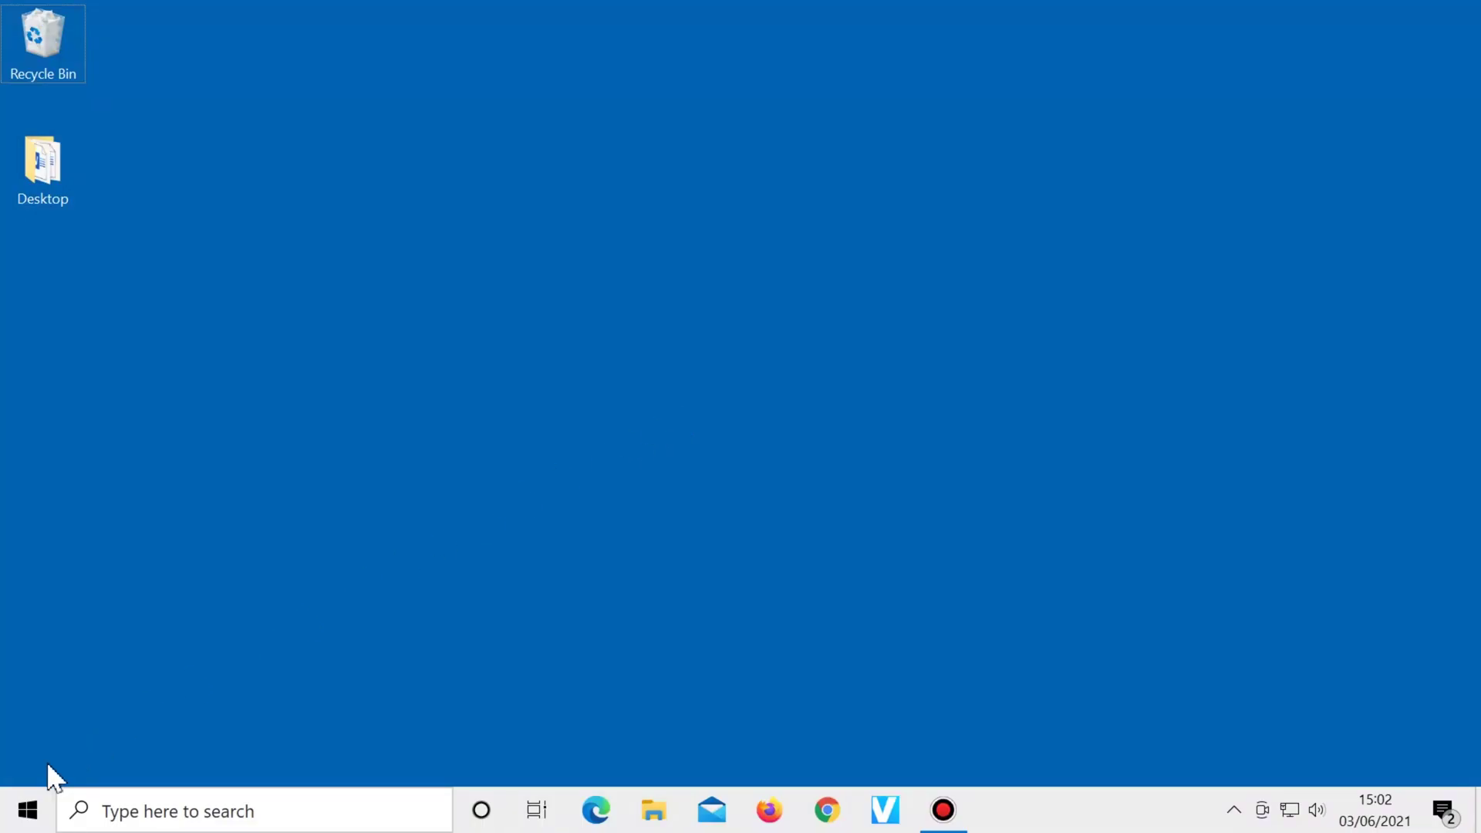
- Shorten the Start menu by dragging its top edge down, keeping its width
click(31, 809)
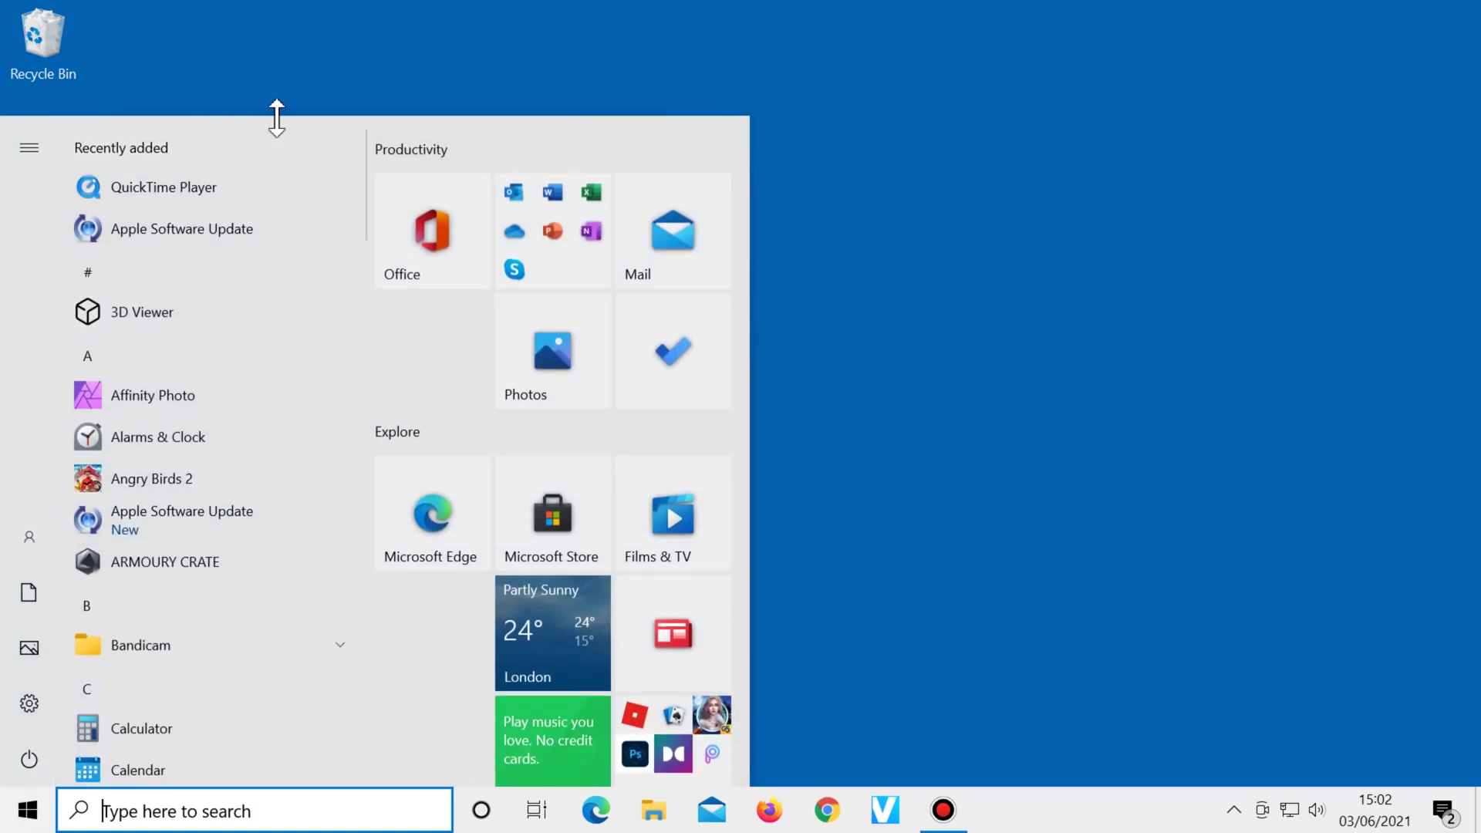
drag(276, 117, 300, 214)
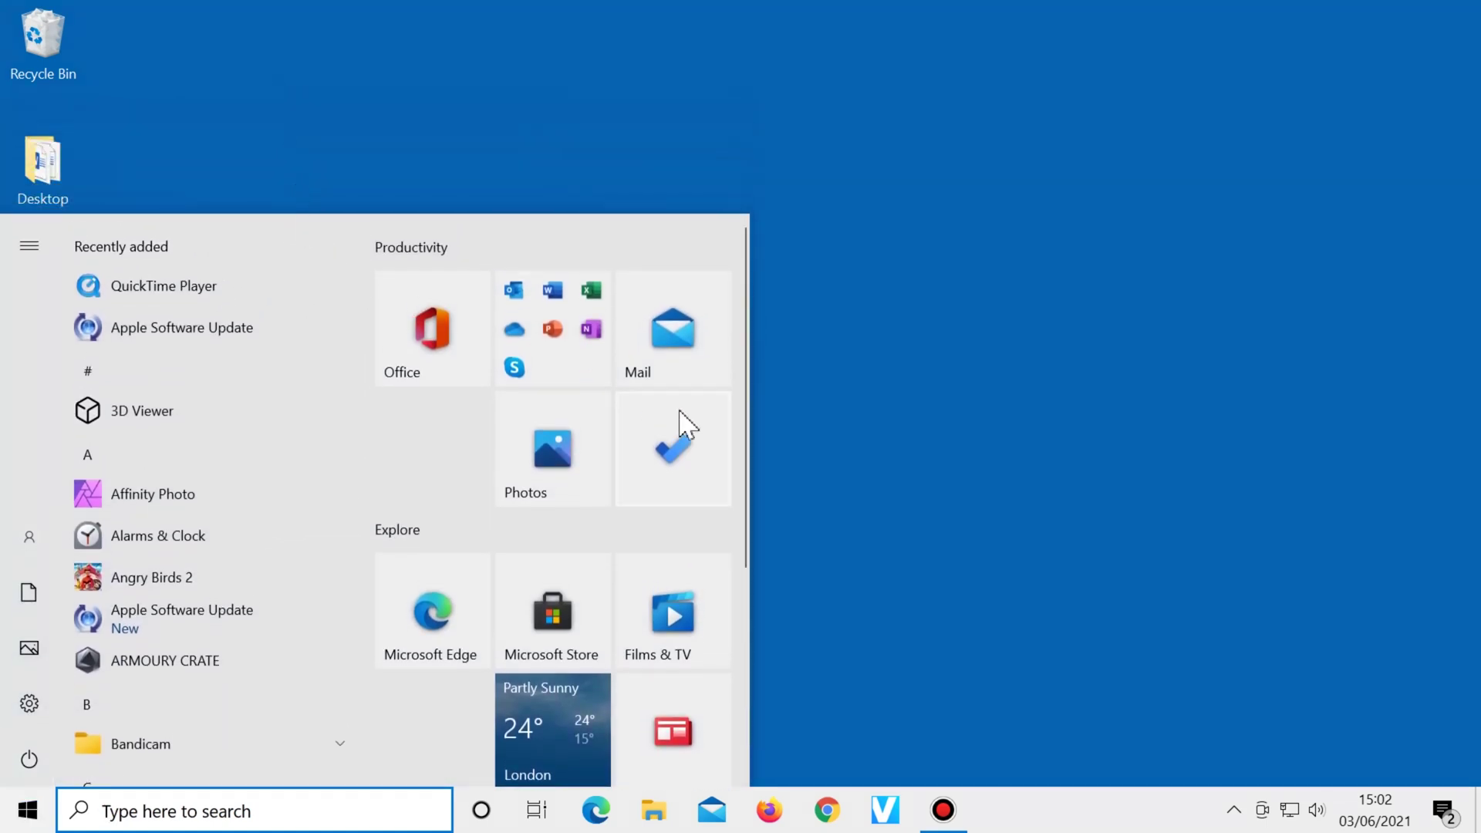
mouse_move(748, 423)
mouse_down()
mouse_move(883, 407)
mouse_move(1173, 433)
mouse_move(761, 444)
mouse_up()
- Resize the Films & TV tile to Wide
right_click(674, 609)
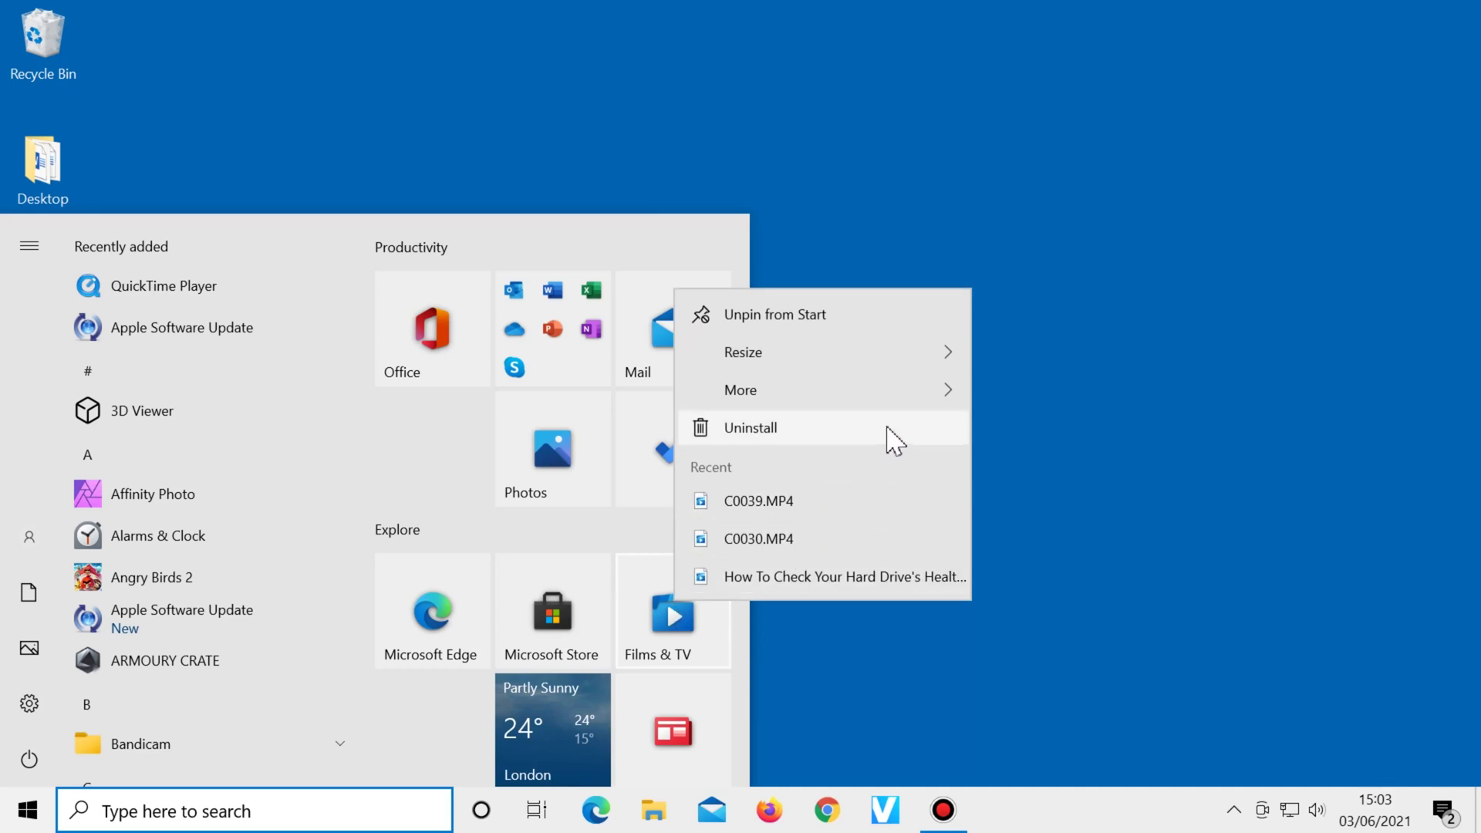
mouse_move(924, 359)
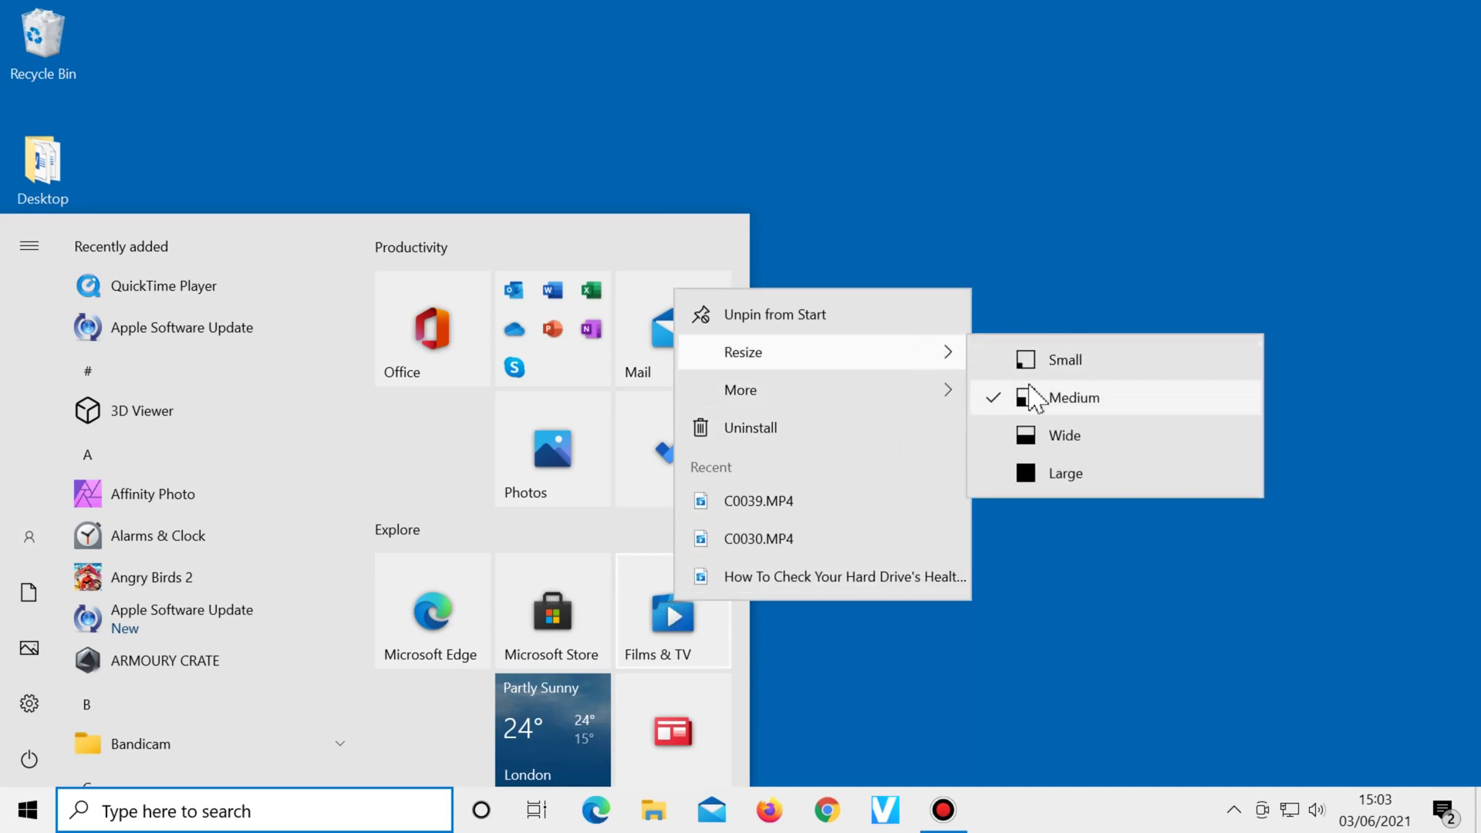
click(1124, 447)
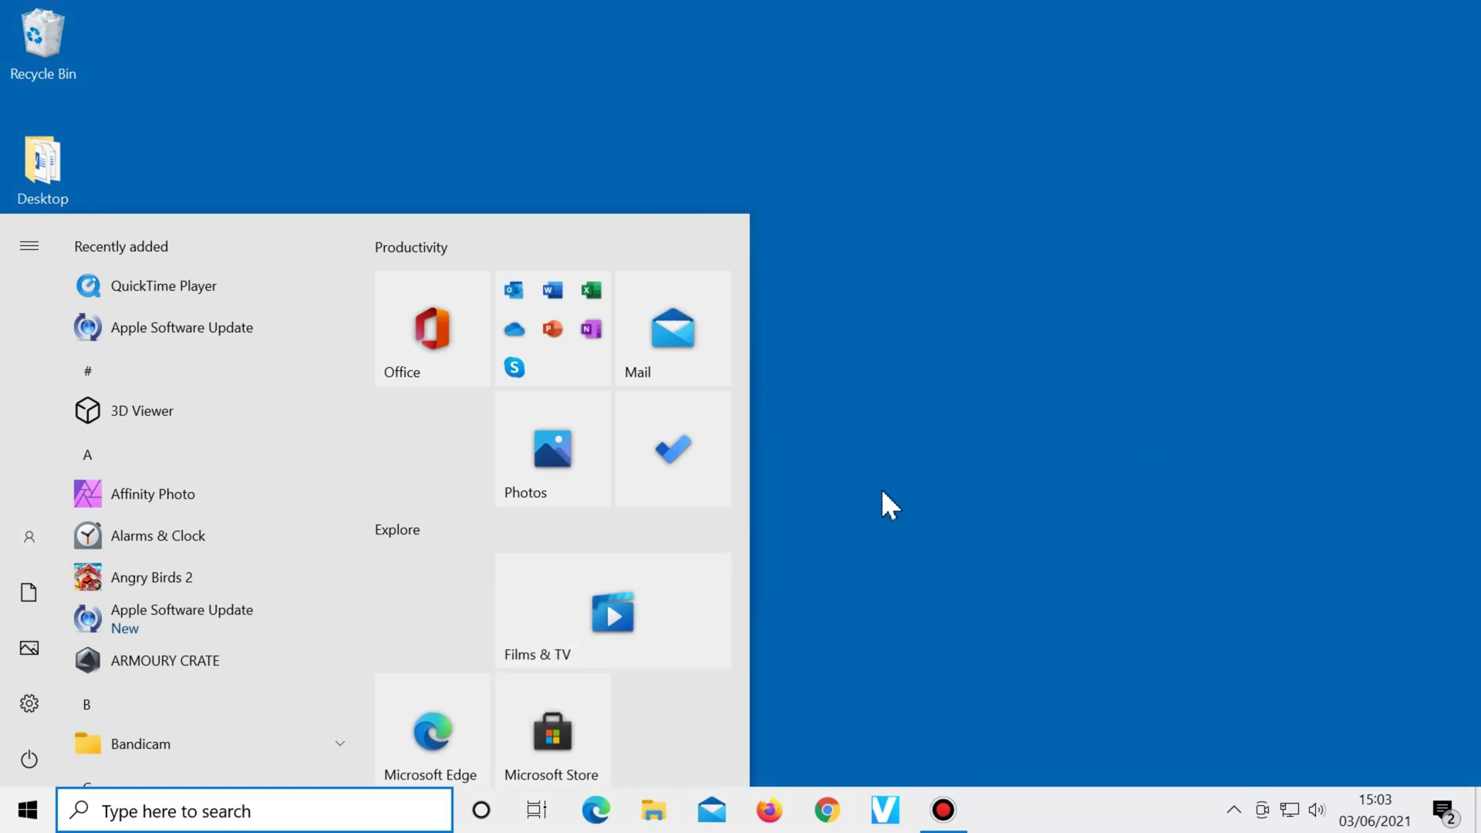
- Unpin the Microsoft Edge tile and move Microsoft Store into the first Explore slot
scroll(396, 617, down, 2)
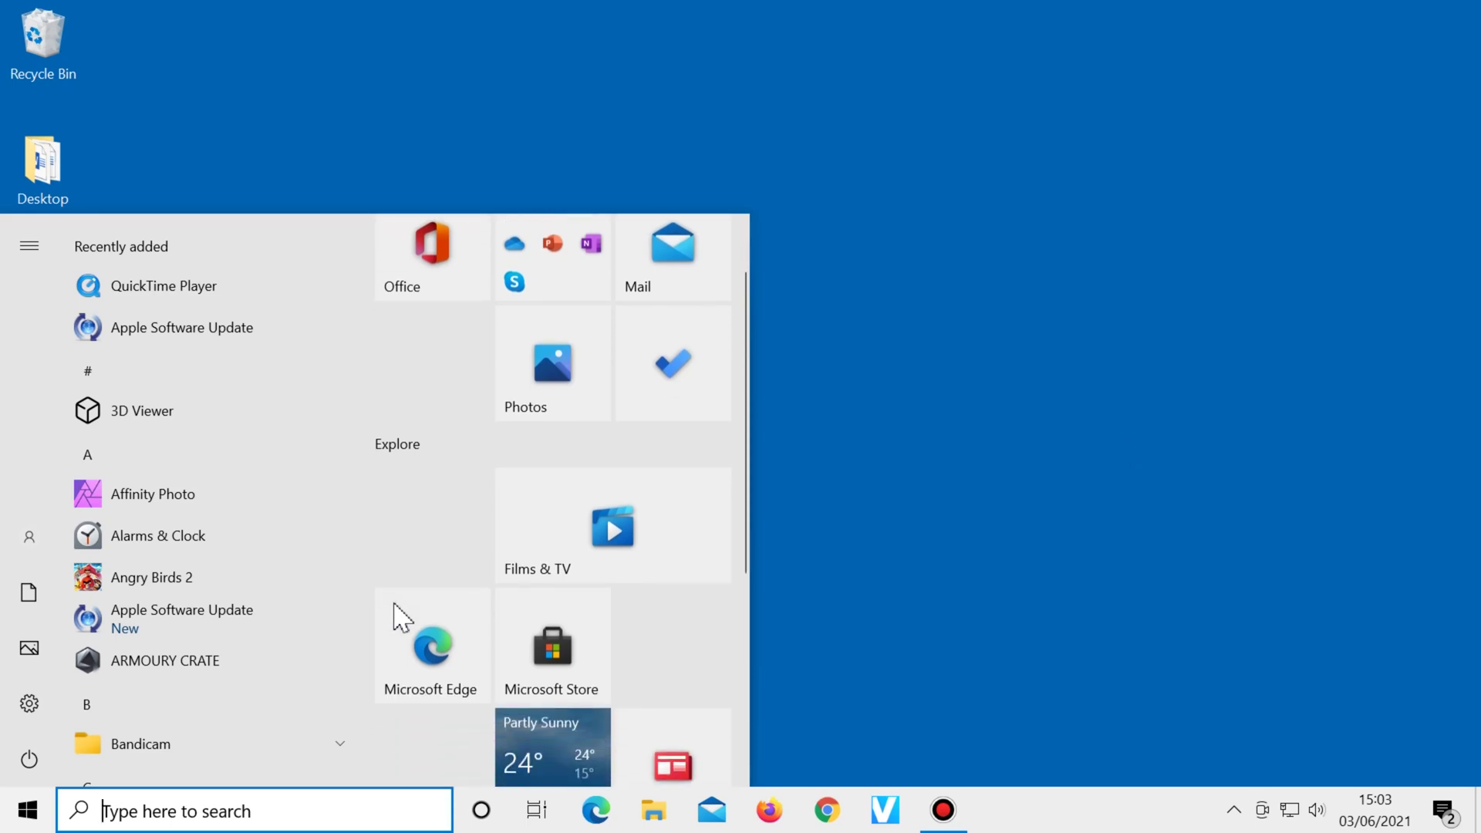
right_click(421, 631)
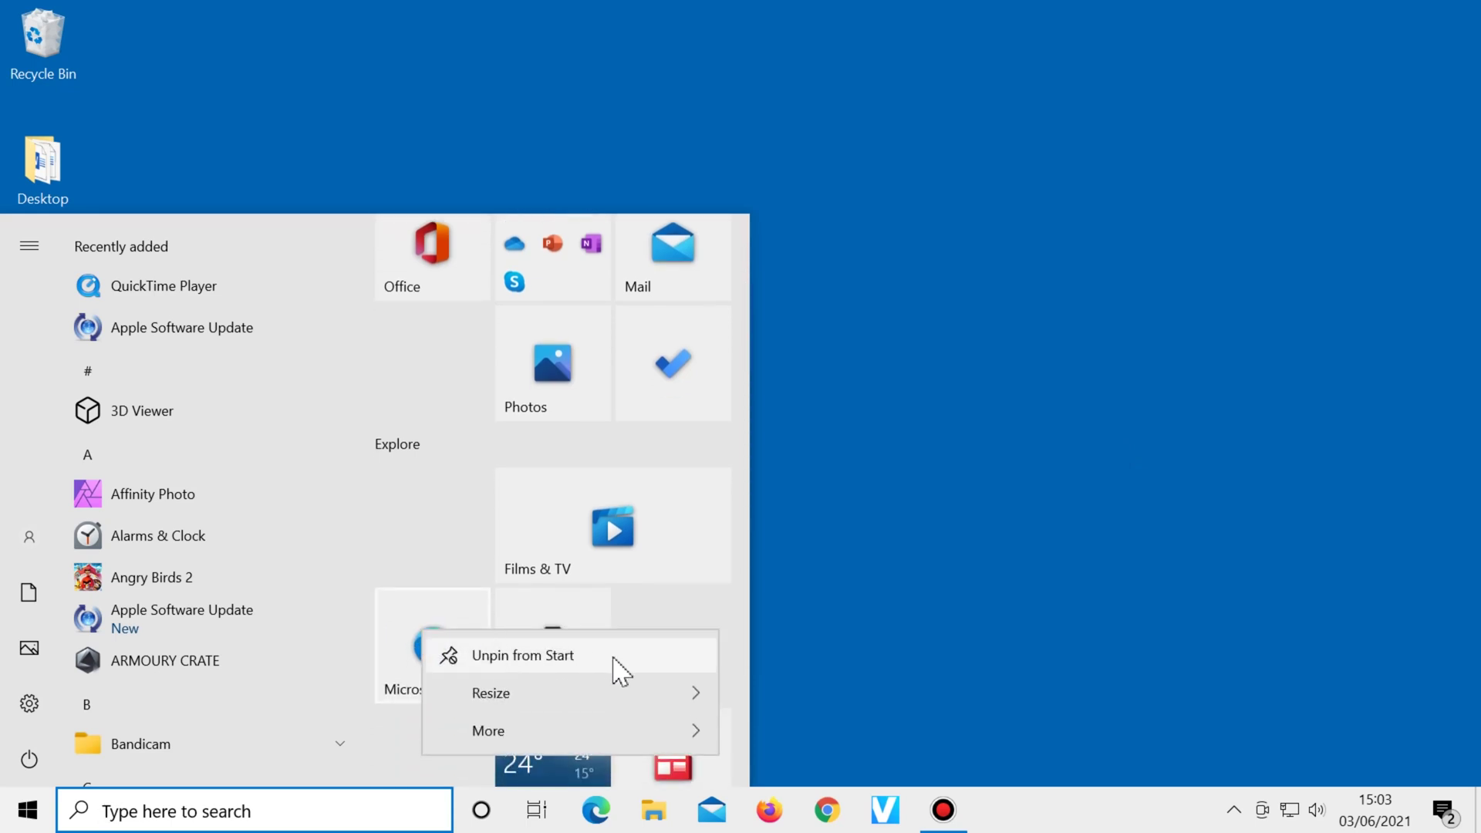
click(621, 656)
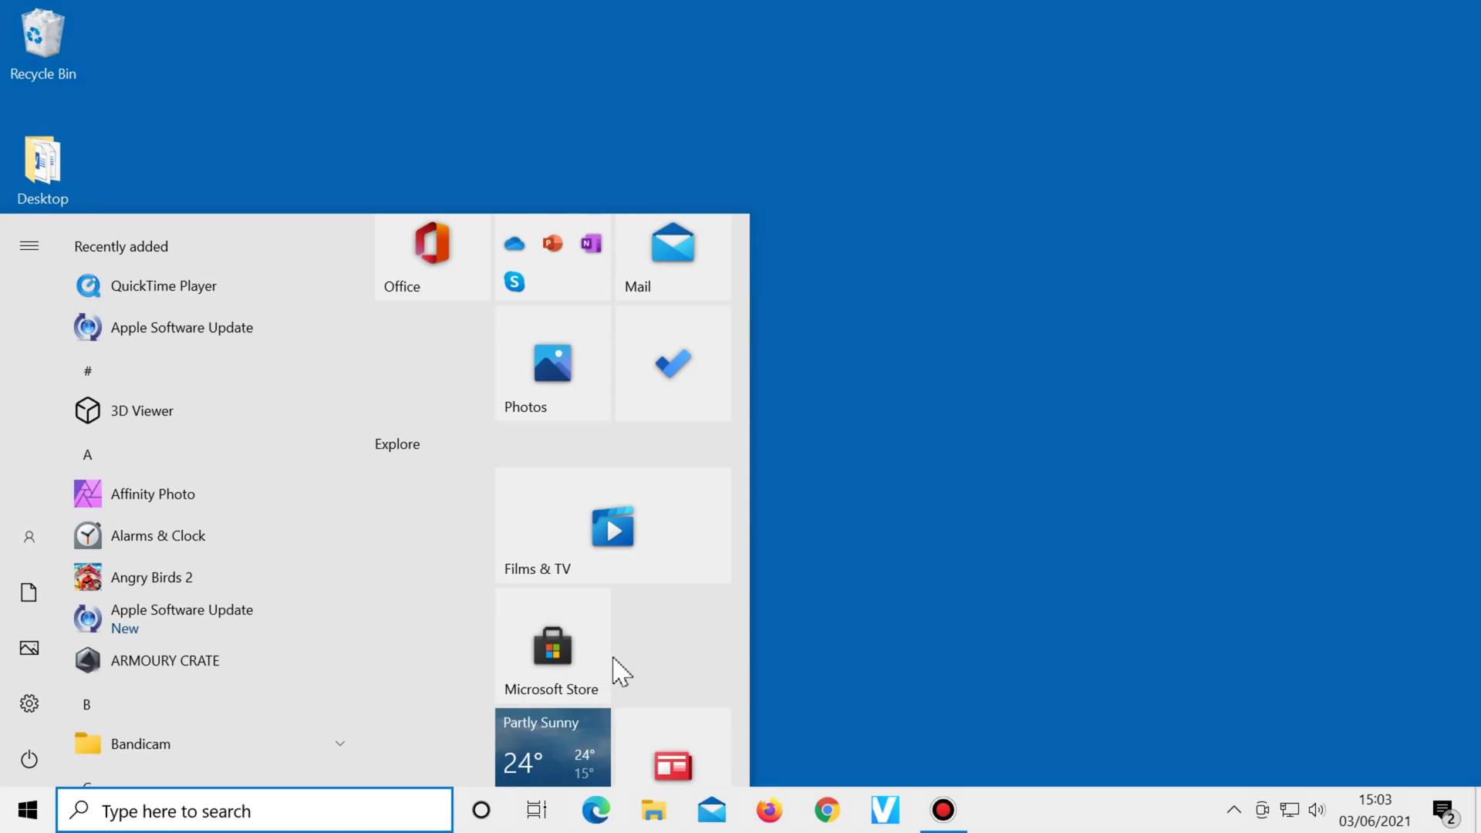
scroll(615, 671, up, 2)
drag(550, 710, 409, 593)
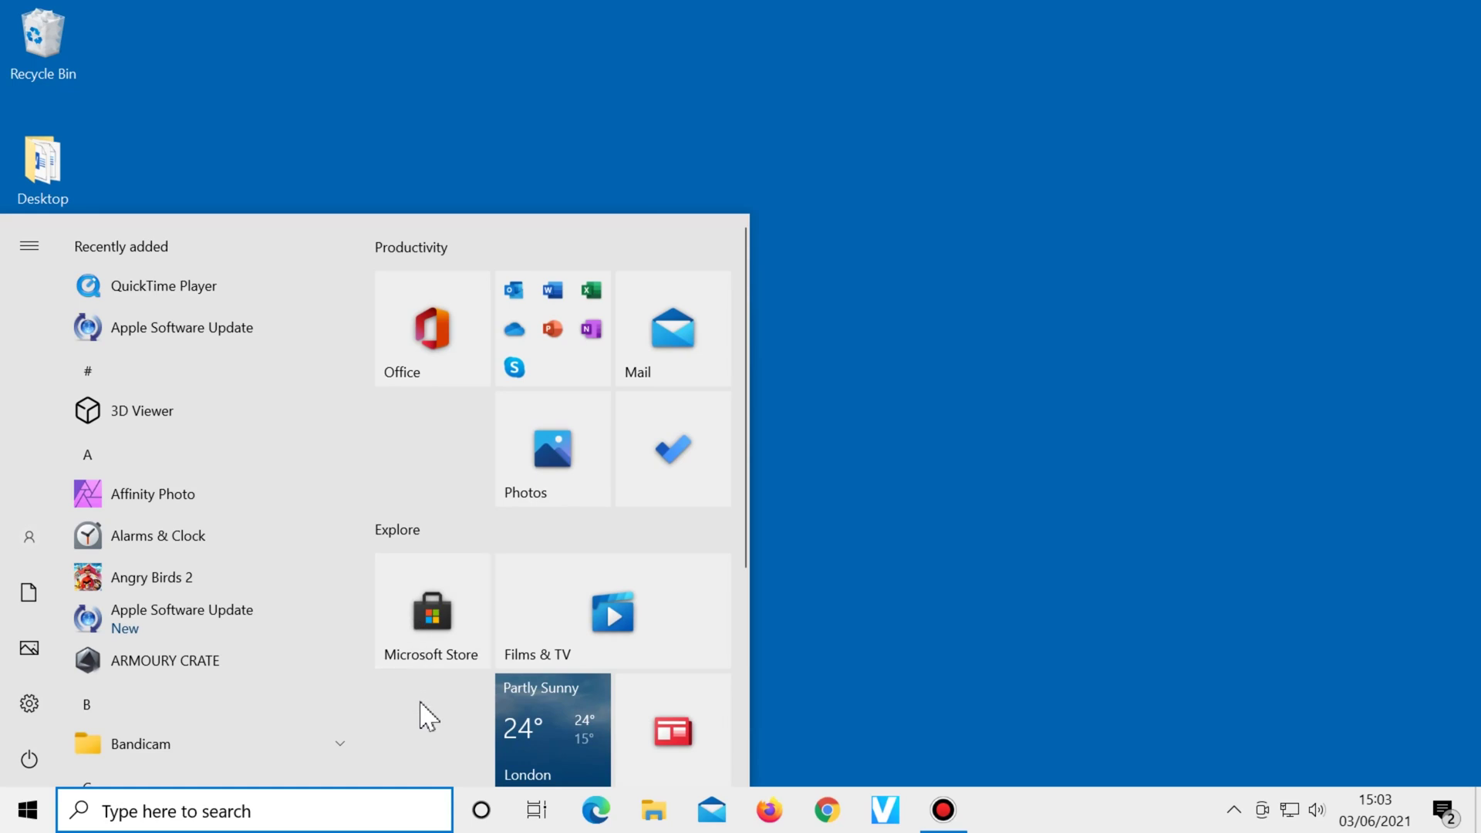
- Pin the Dashboard app from the app list to Start as a tile
scroll(390, 710, down, 3)
scroll(205, 588, down, 3)
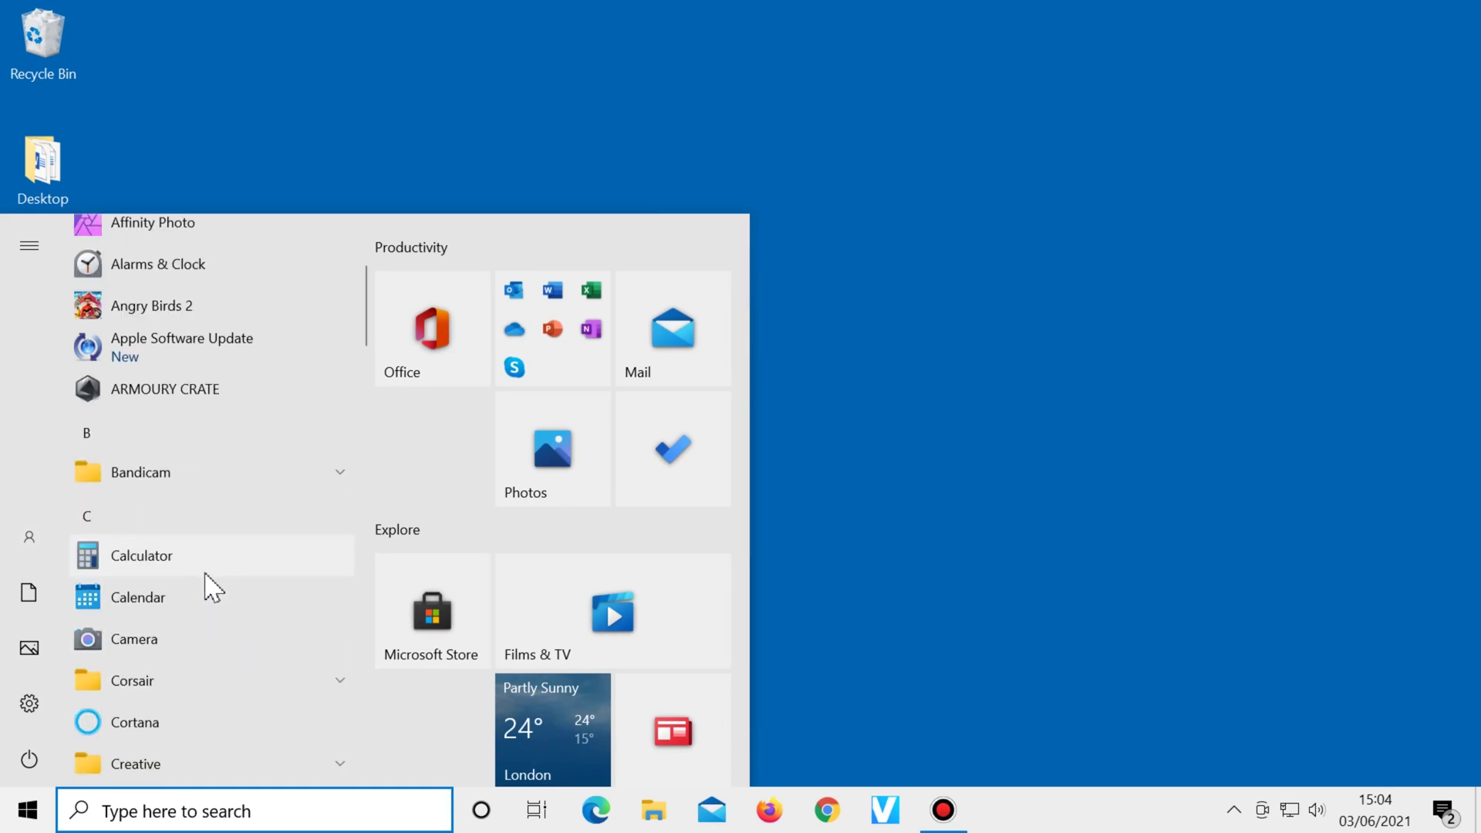
scroll(205, 587, down, 2)
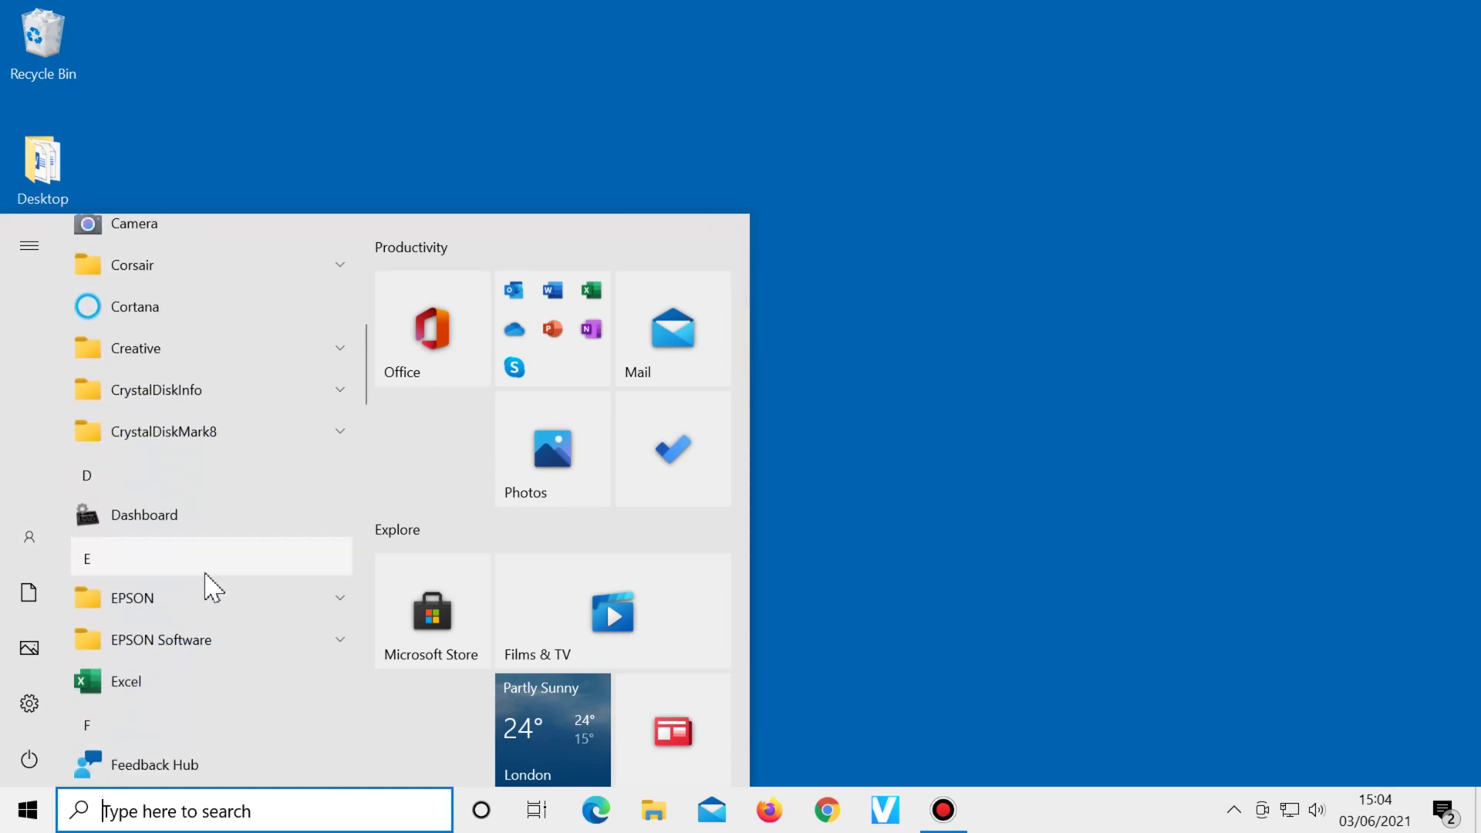
right_click(188, 516)
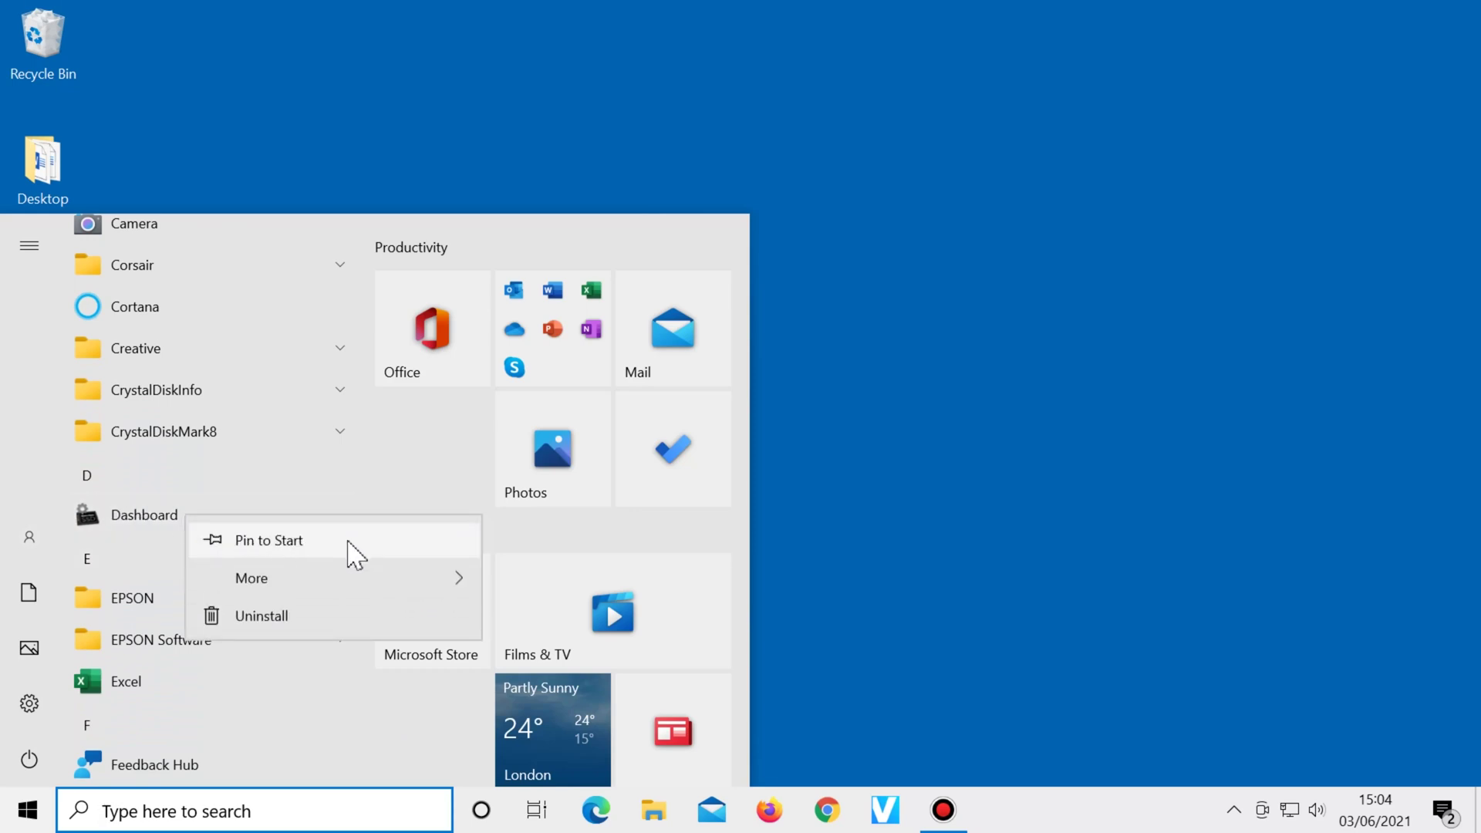
click(353, 542)
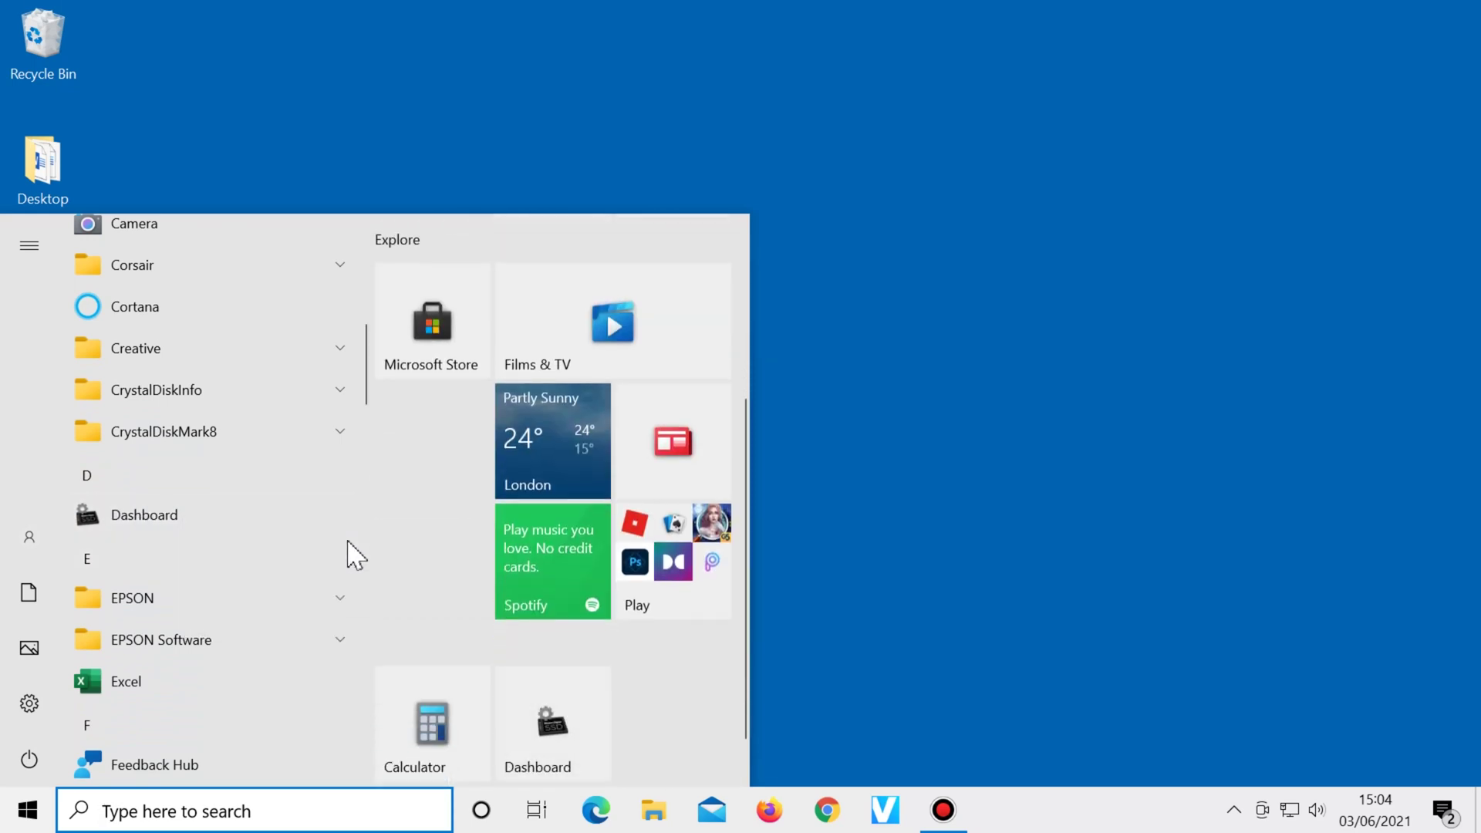
- Move the Office tile into the Office apps folder and expand the folder
scroll(351, 554, up, 5)
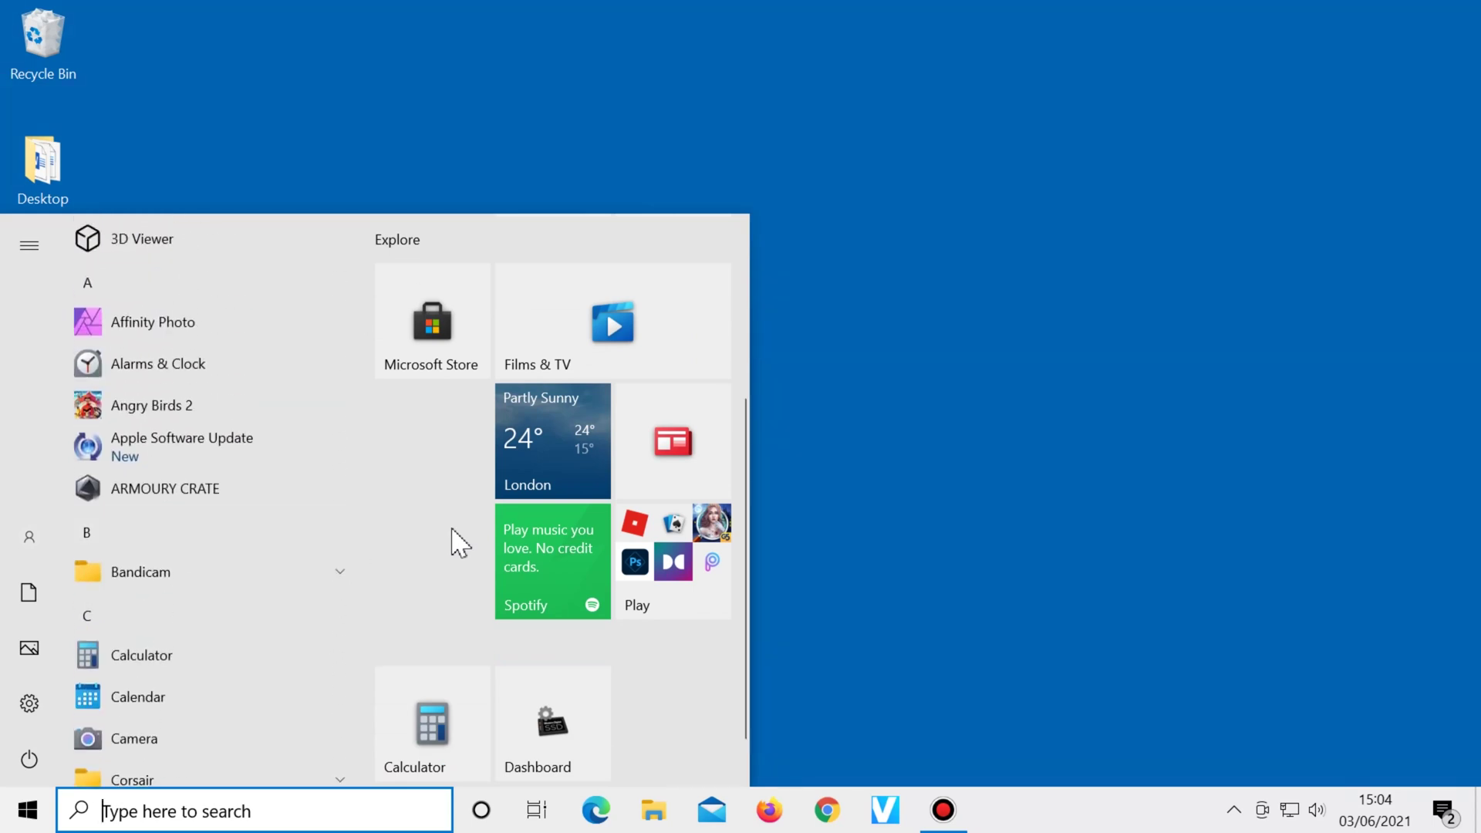
scroll(459, 542, up, 3)
drag(433, 331, 569, 337)
click(568, 337)
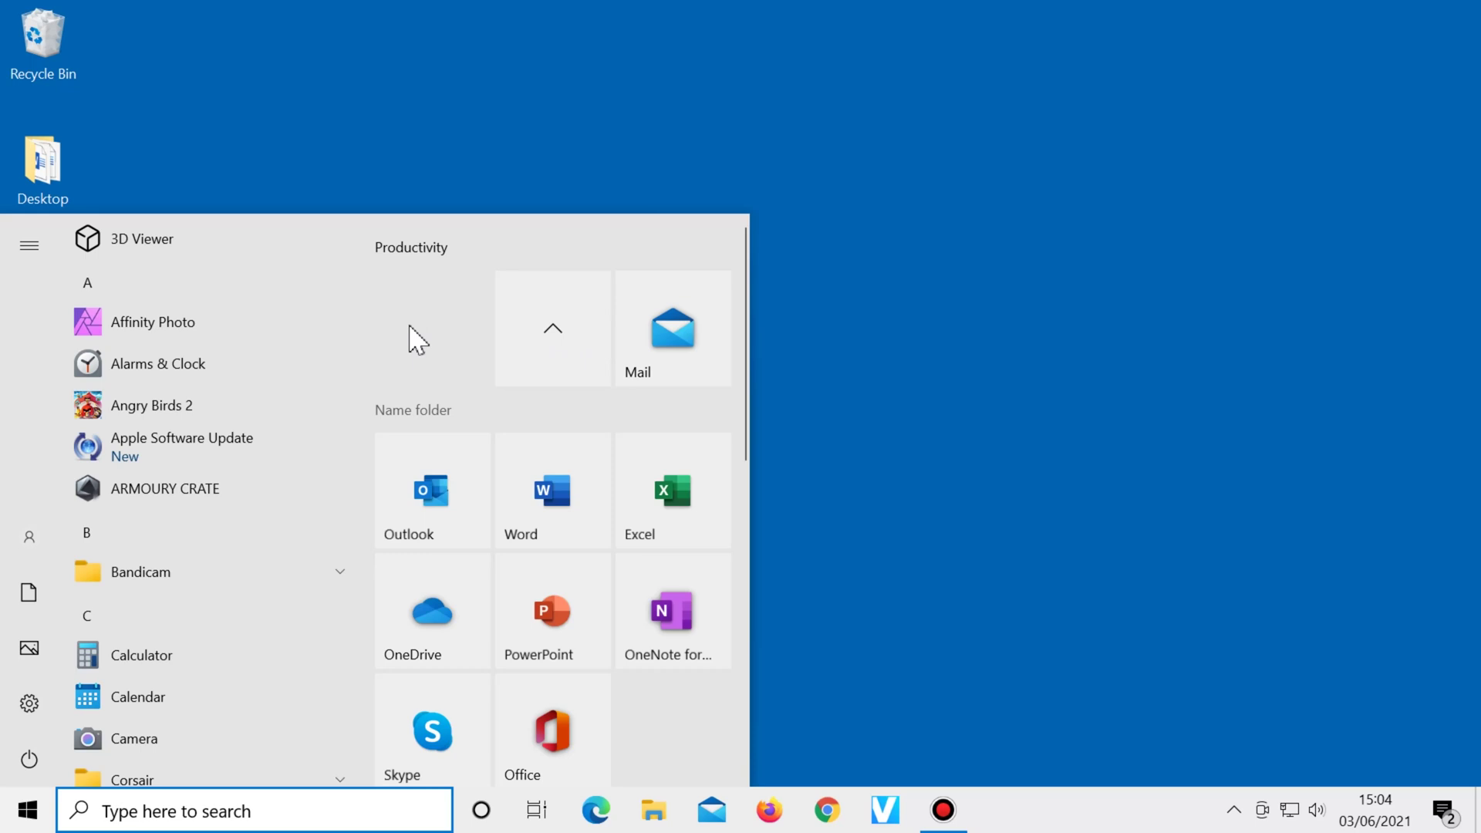
click(931, 327)
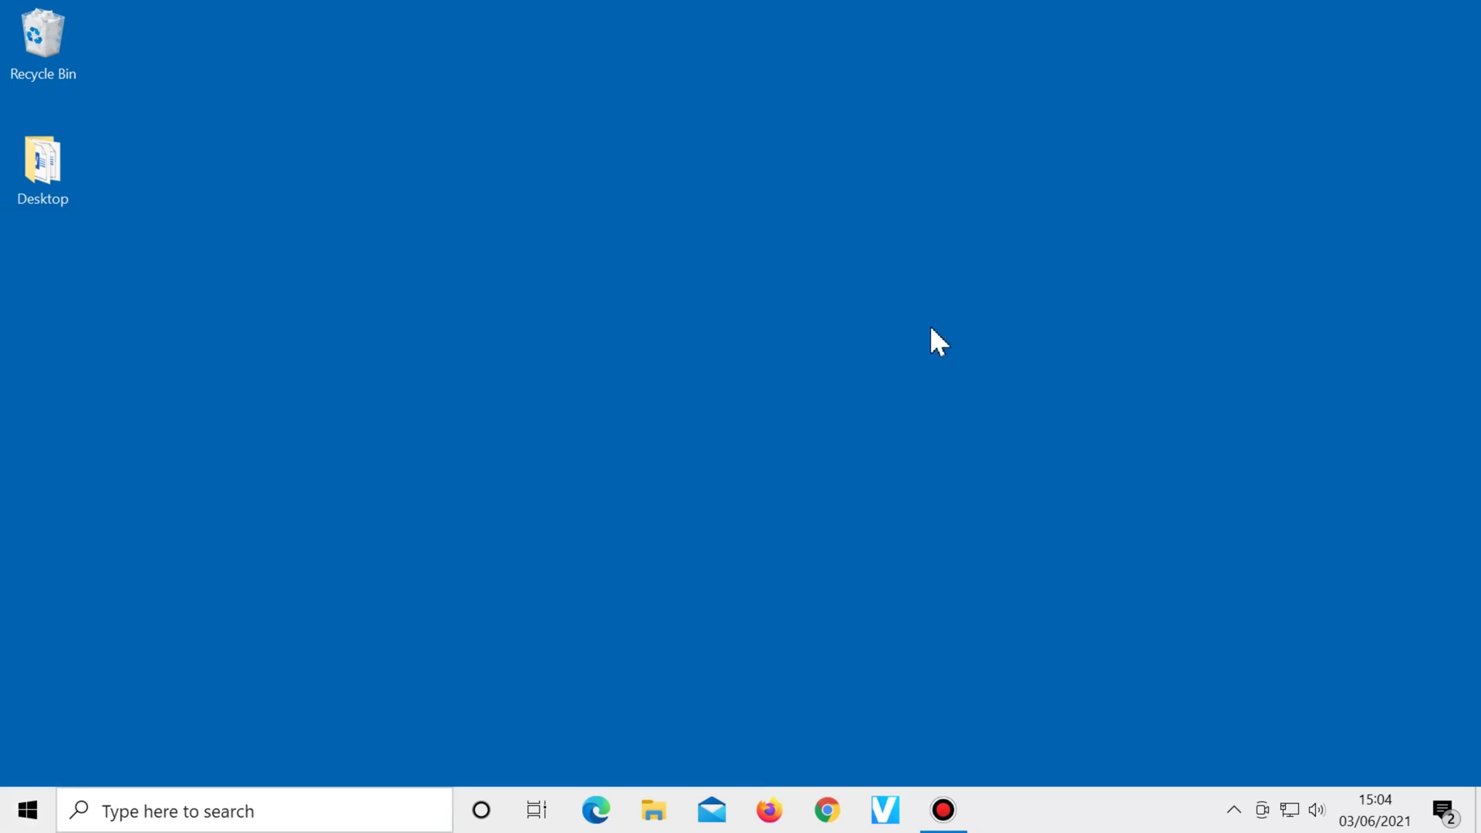
click(28, 809)
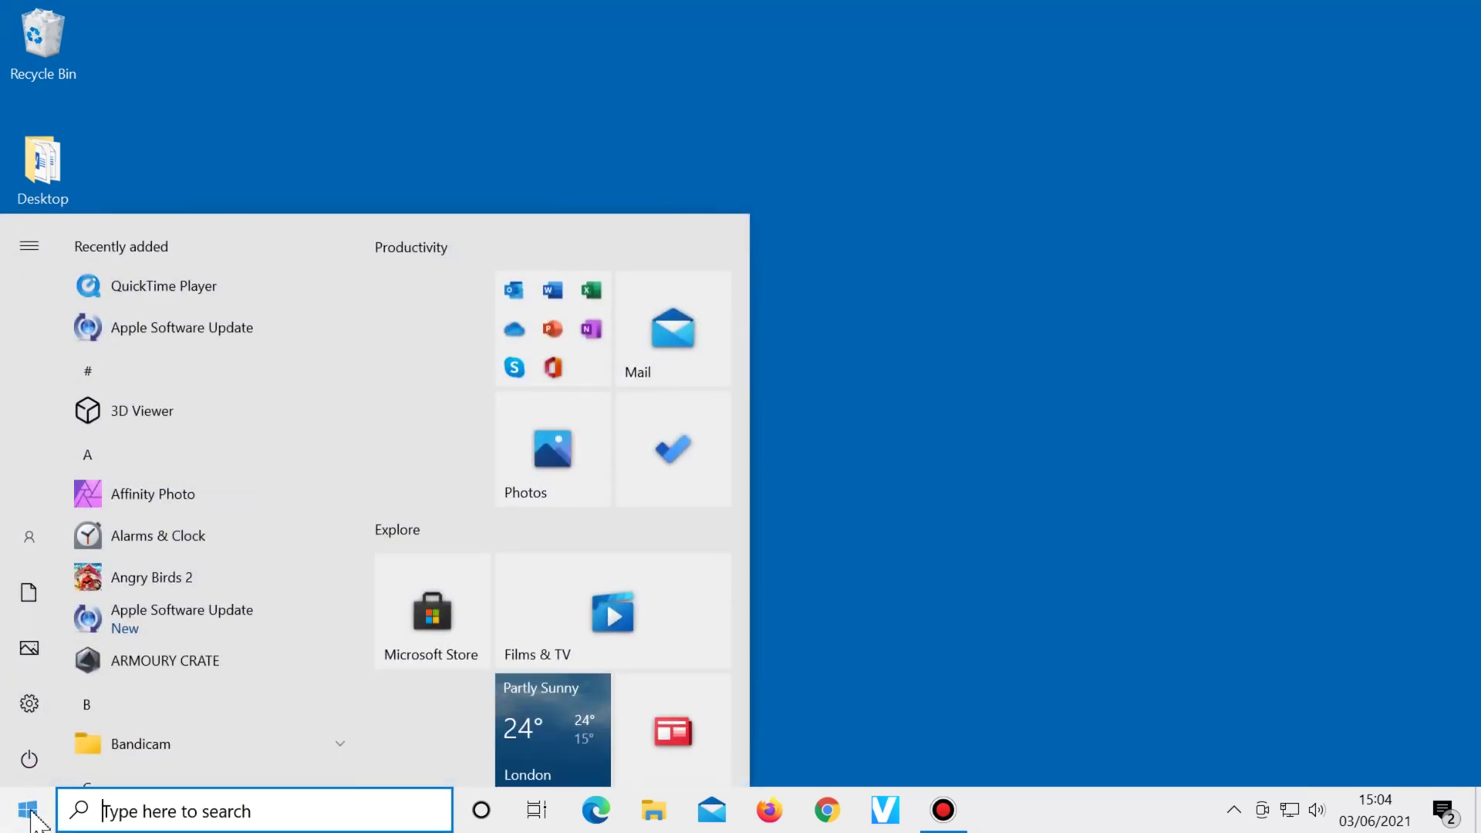
click(31, 713)
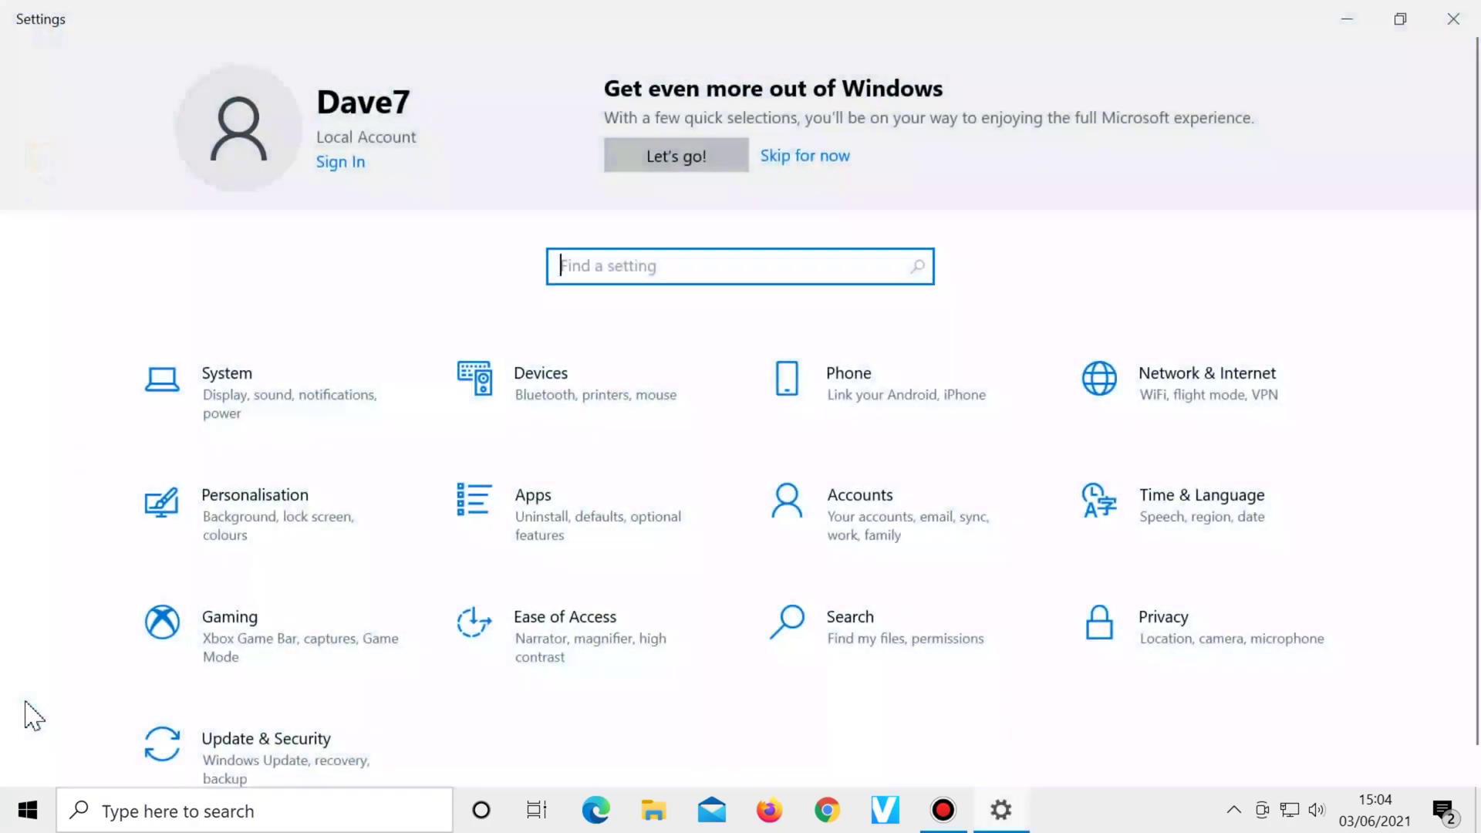
click(313, 523)
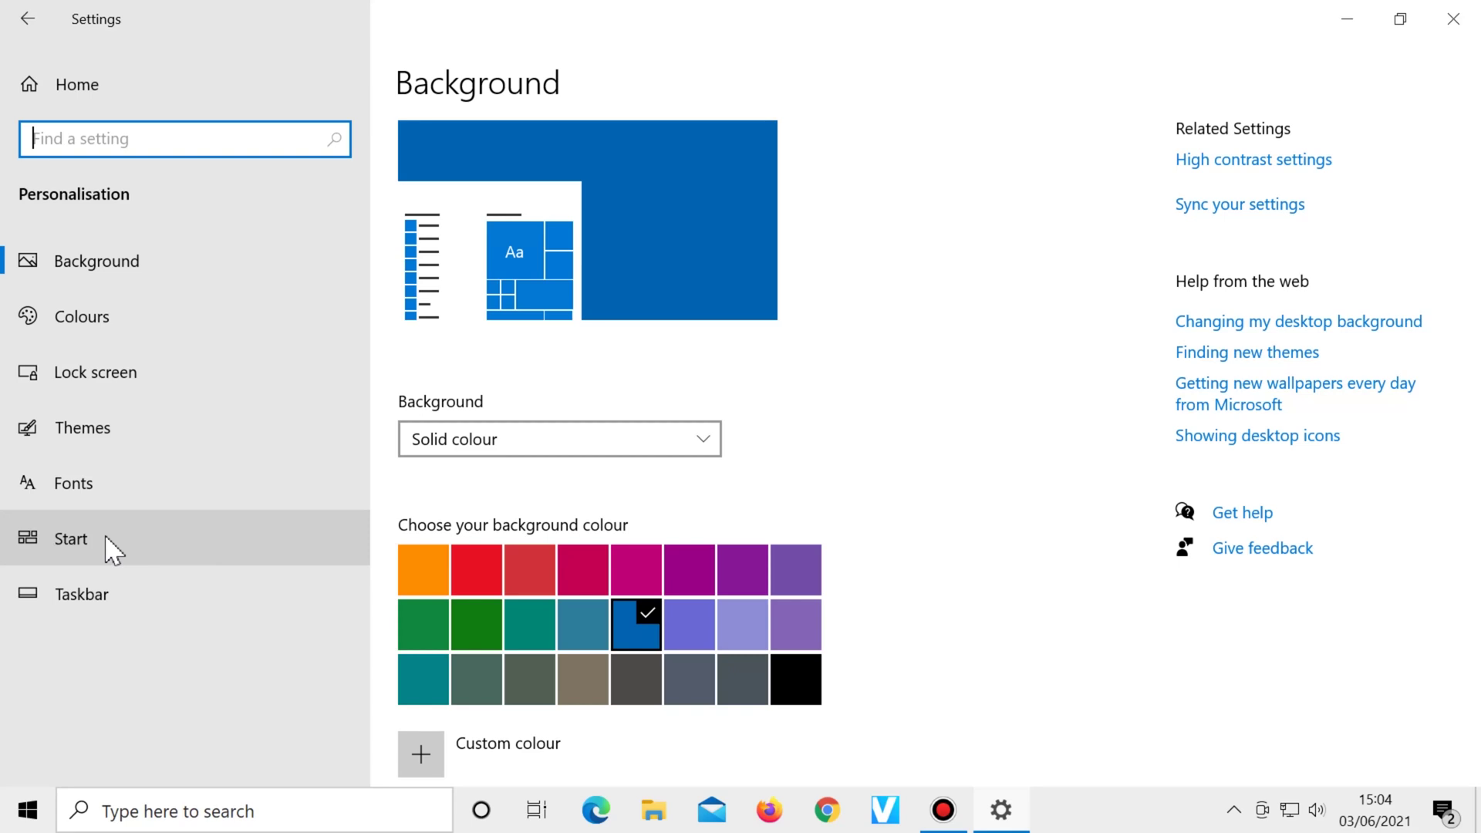
click(111, 548)
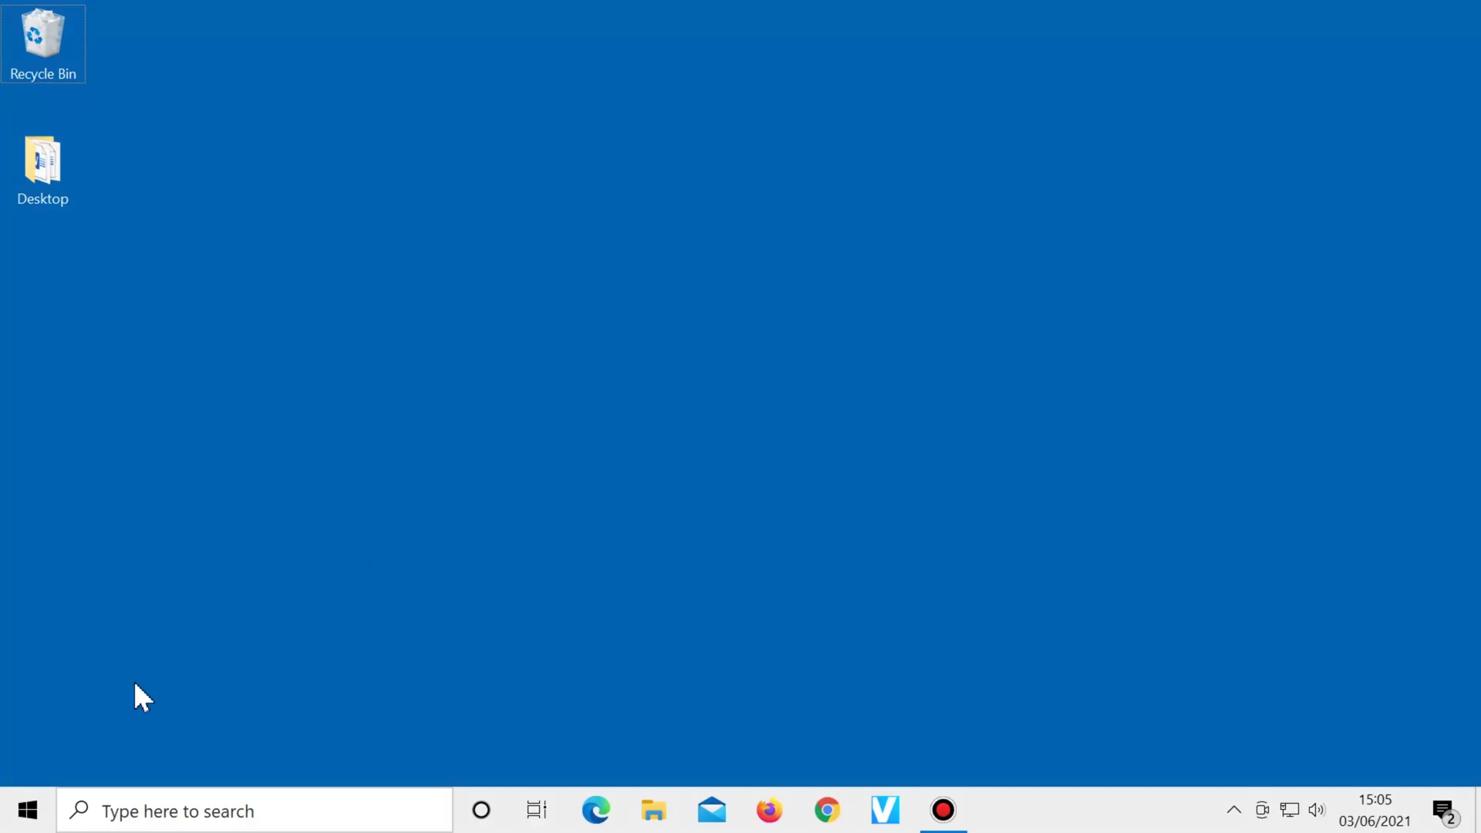
- Open System > Storage for Local Disk (C:) and show more storage categories
click(32, 816)
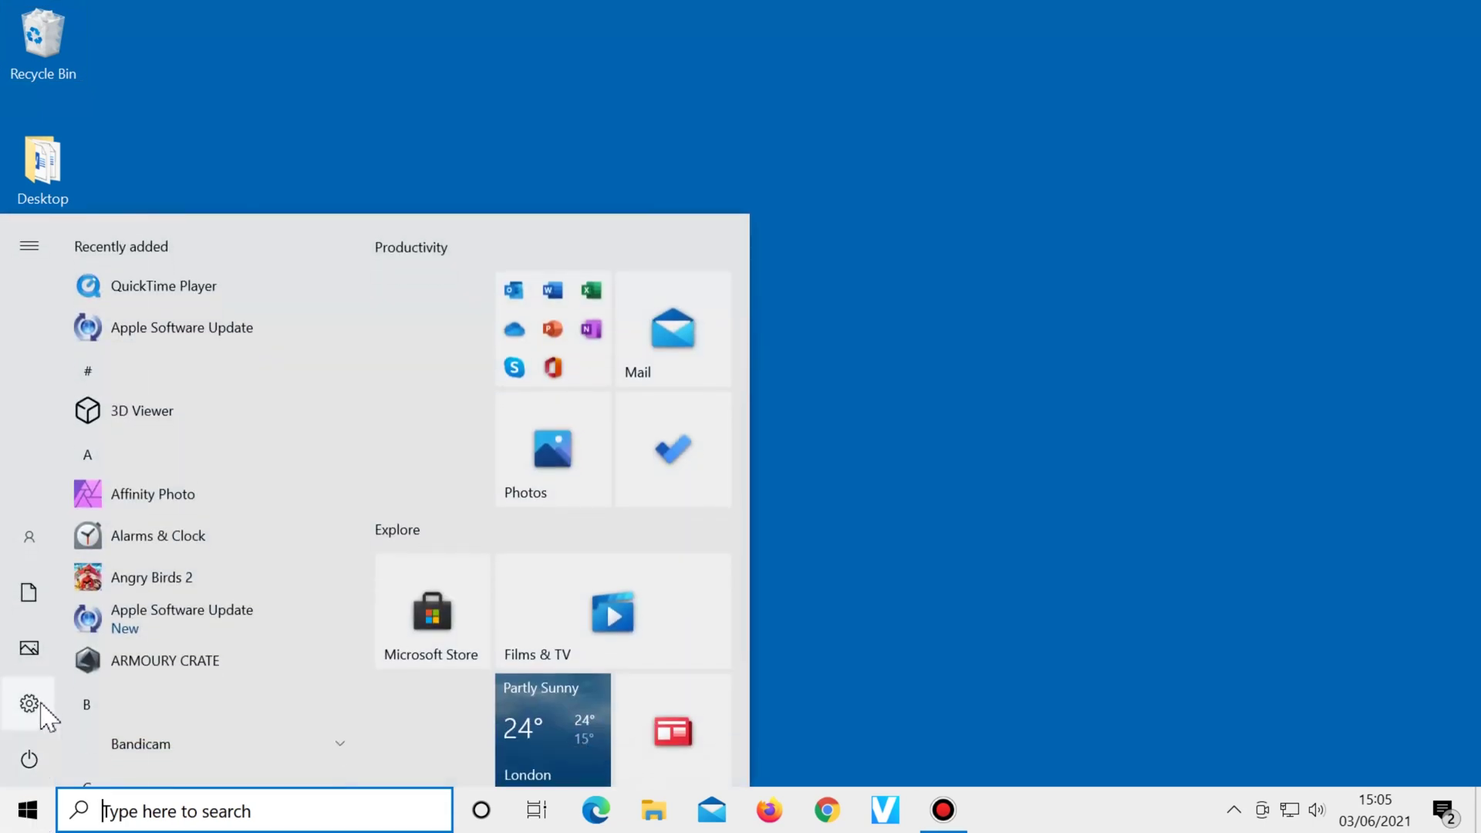
mouse_move(42, 708)
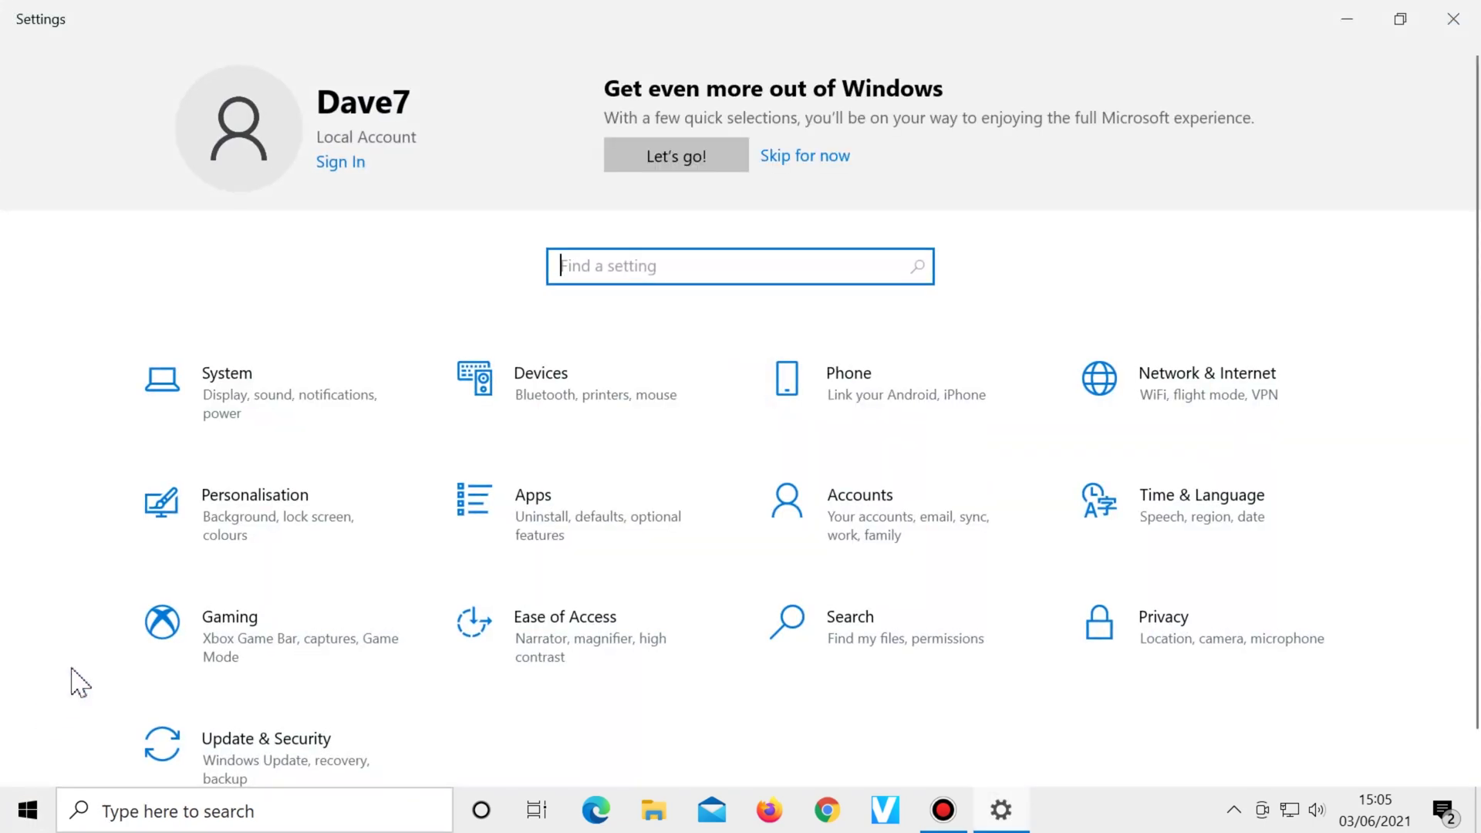
click(291, 390)
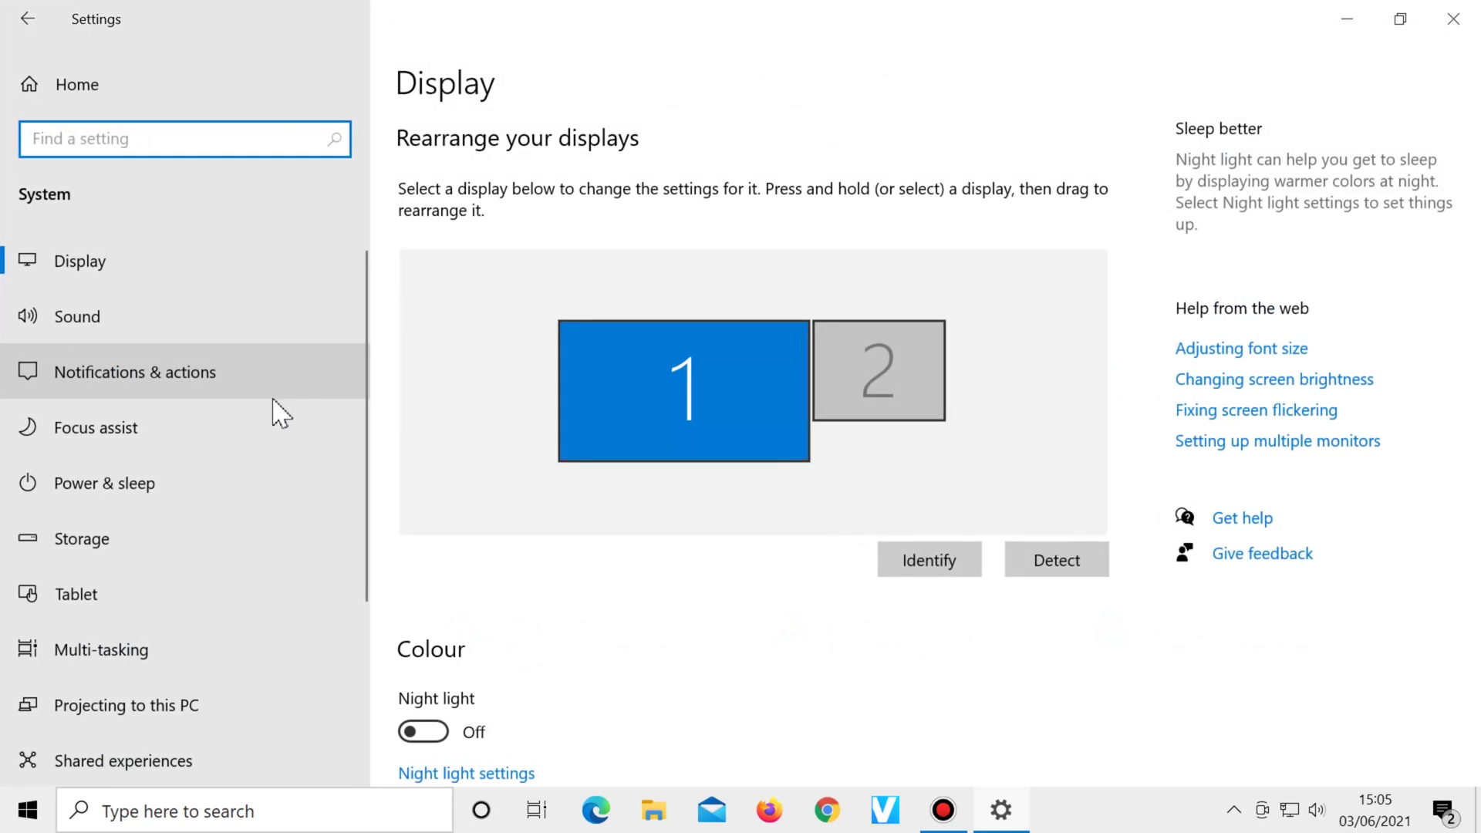
click(165, 544)
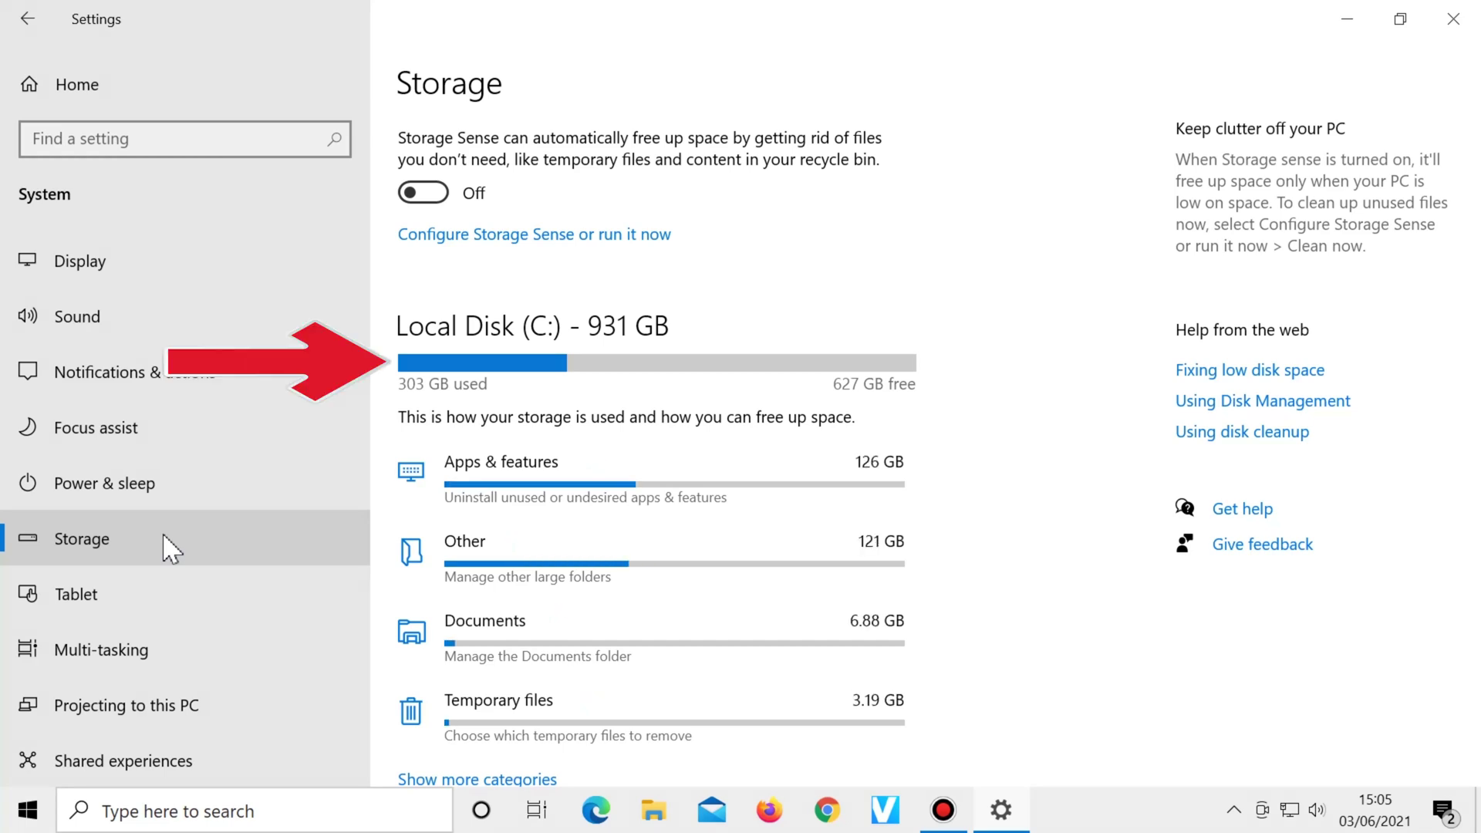
scroll(1051, 420, down, 2)
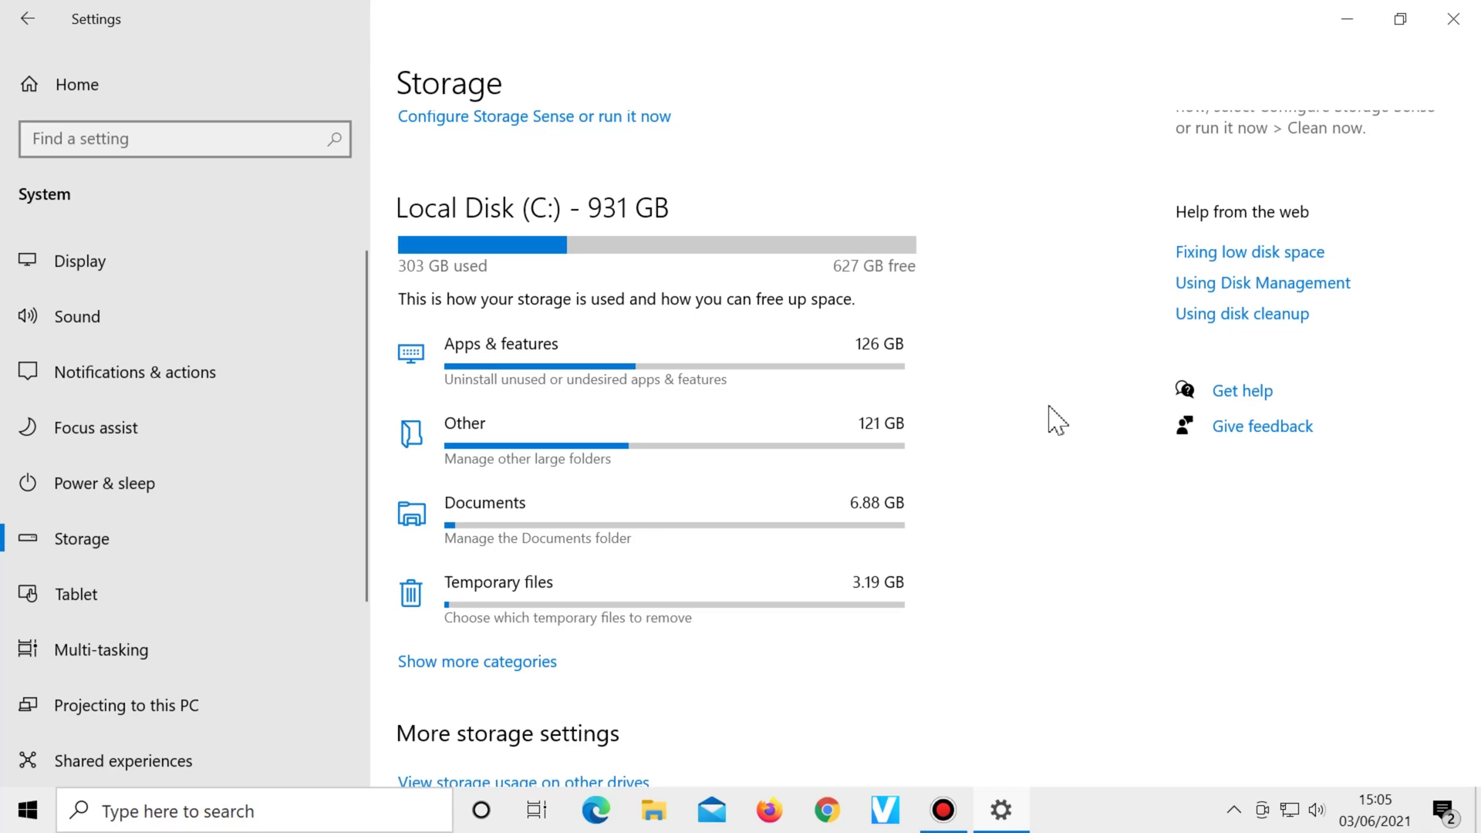
click(532, 677)
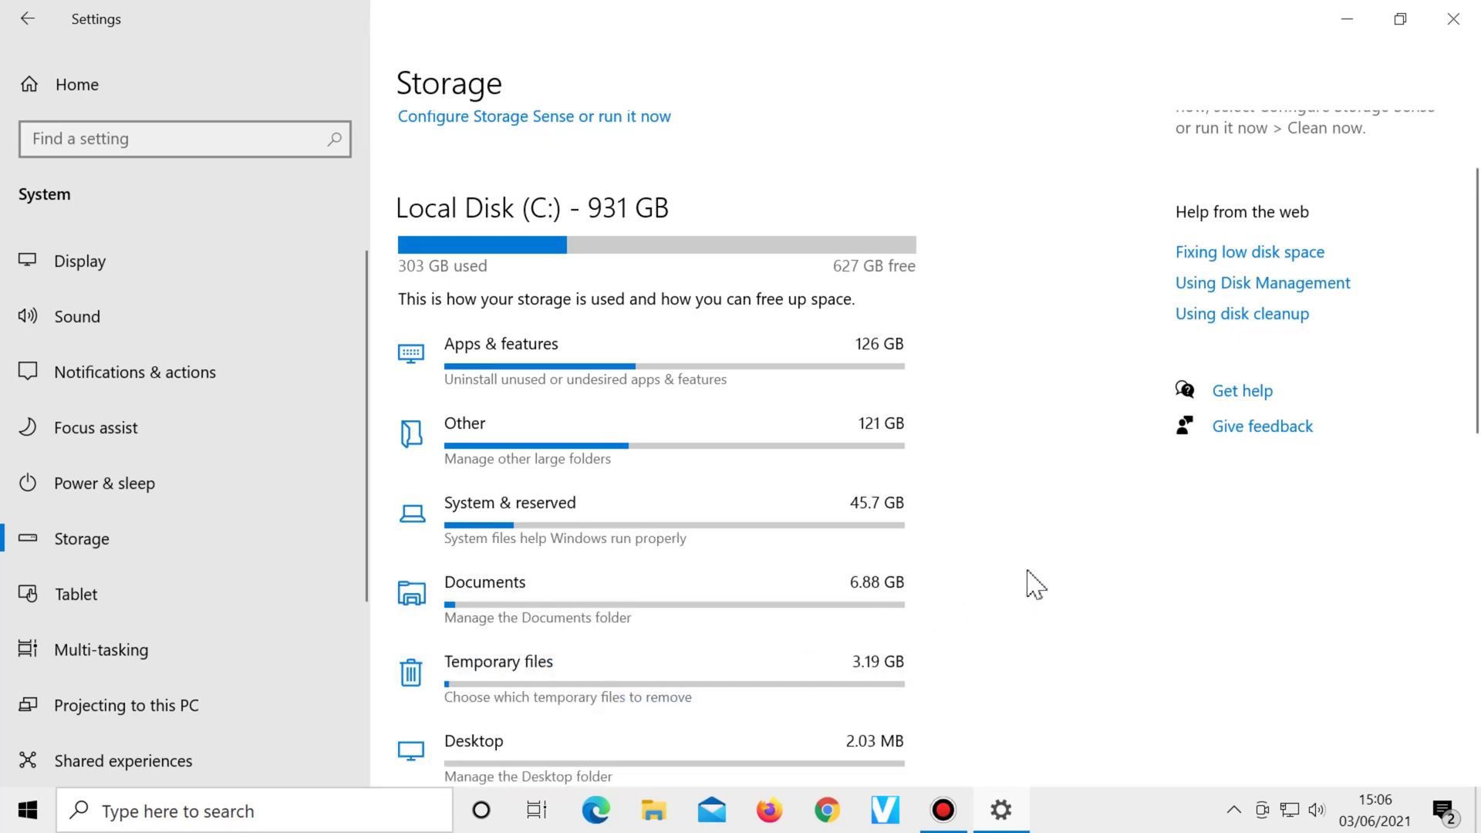
- View storage usage on other drives and open the New Volume (D:) breakdown
scroll(1033, 584, down, 10)
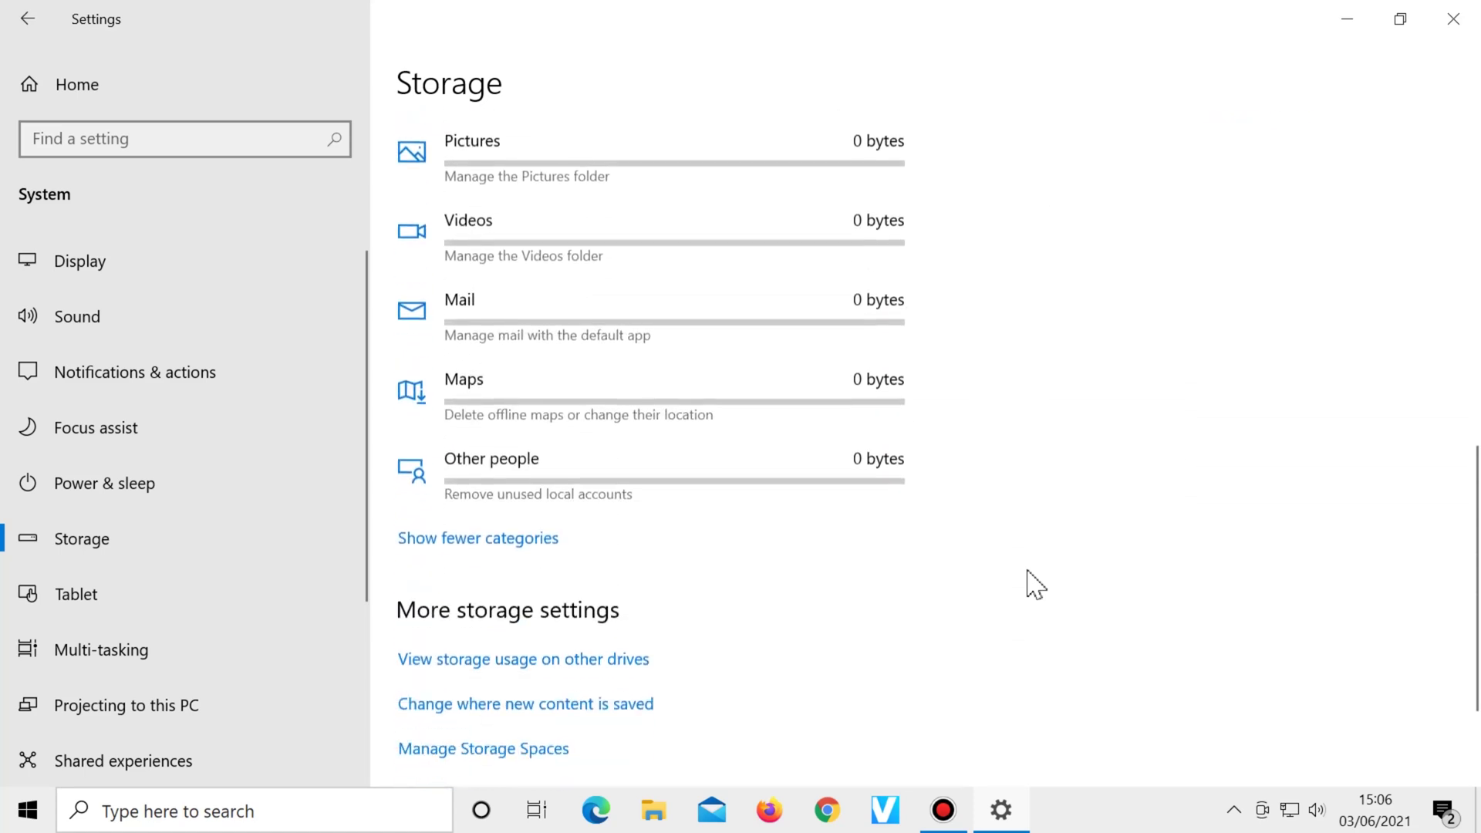
scroll(1034, 584, down, 2)
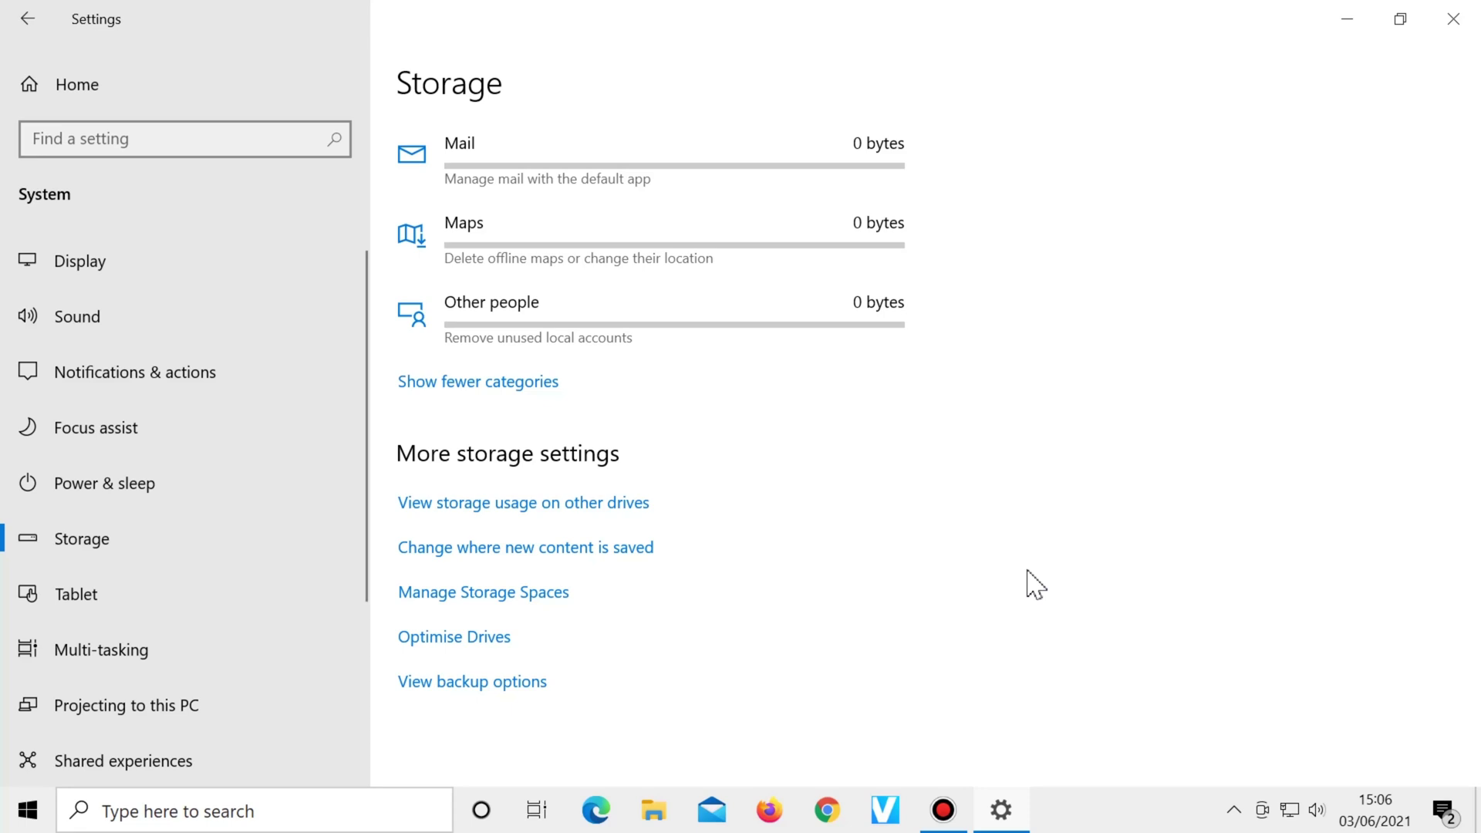
click(610, 507)
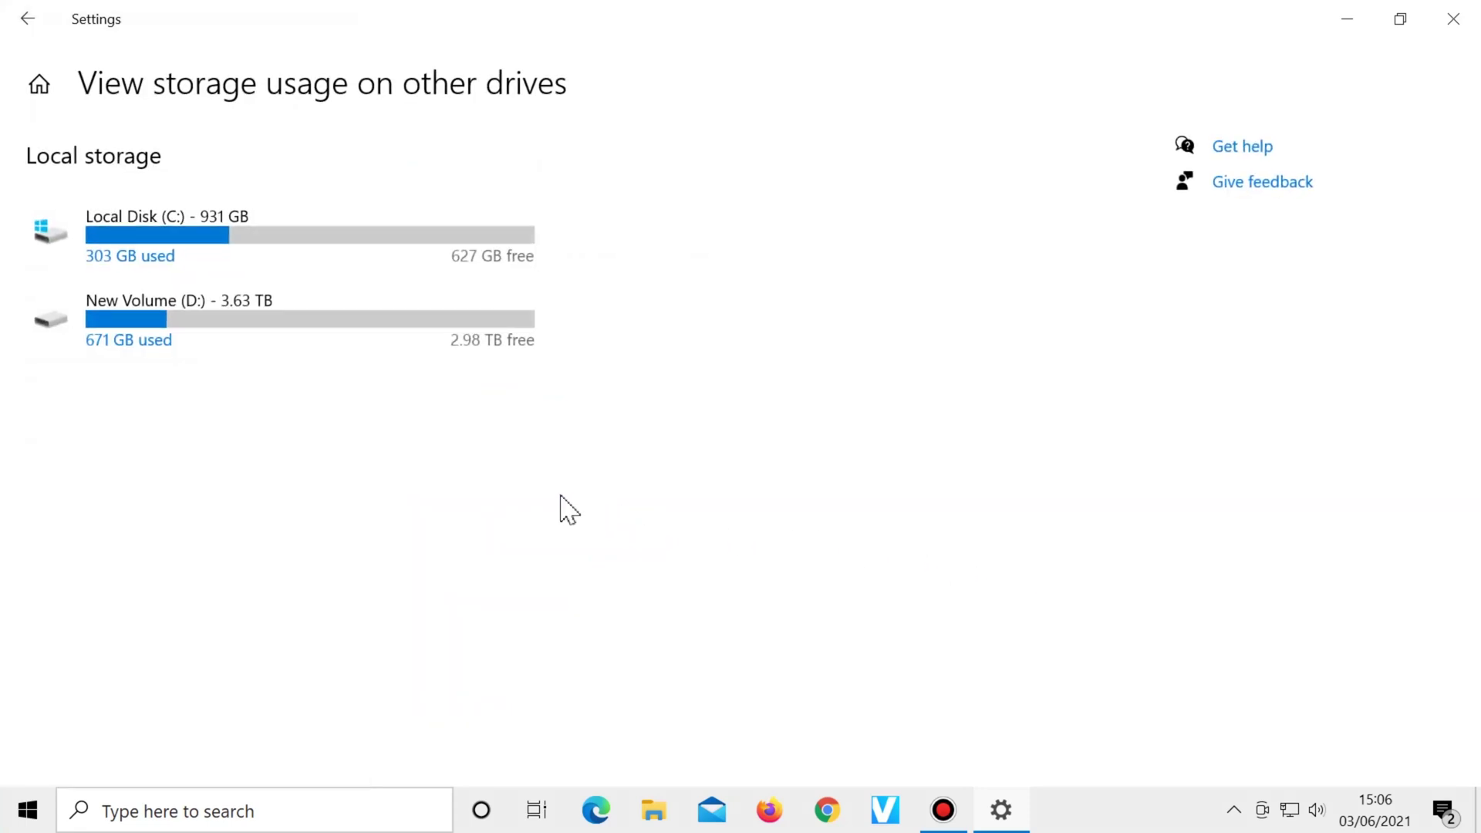
click(384, 337)
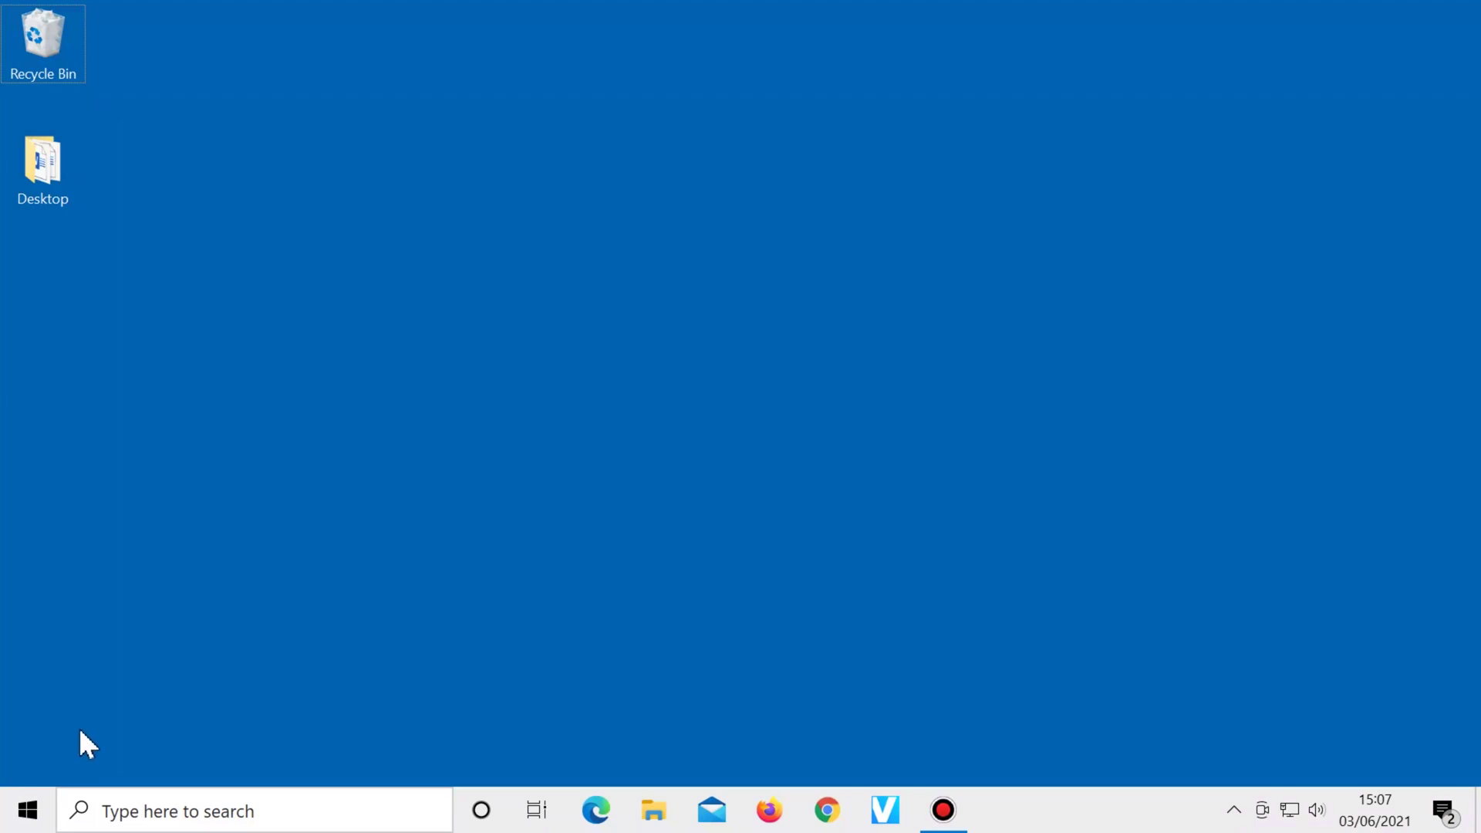
- Set the Windows colour mode to Dark under Personalisation > Colours
click(28, 809)
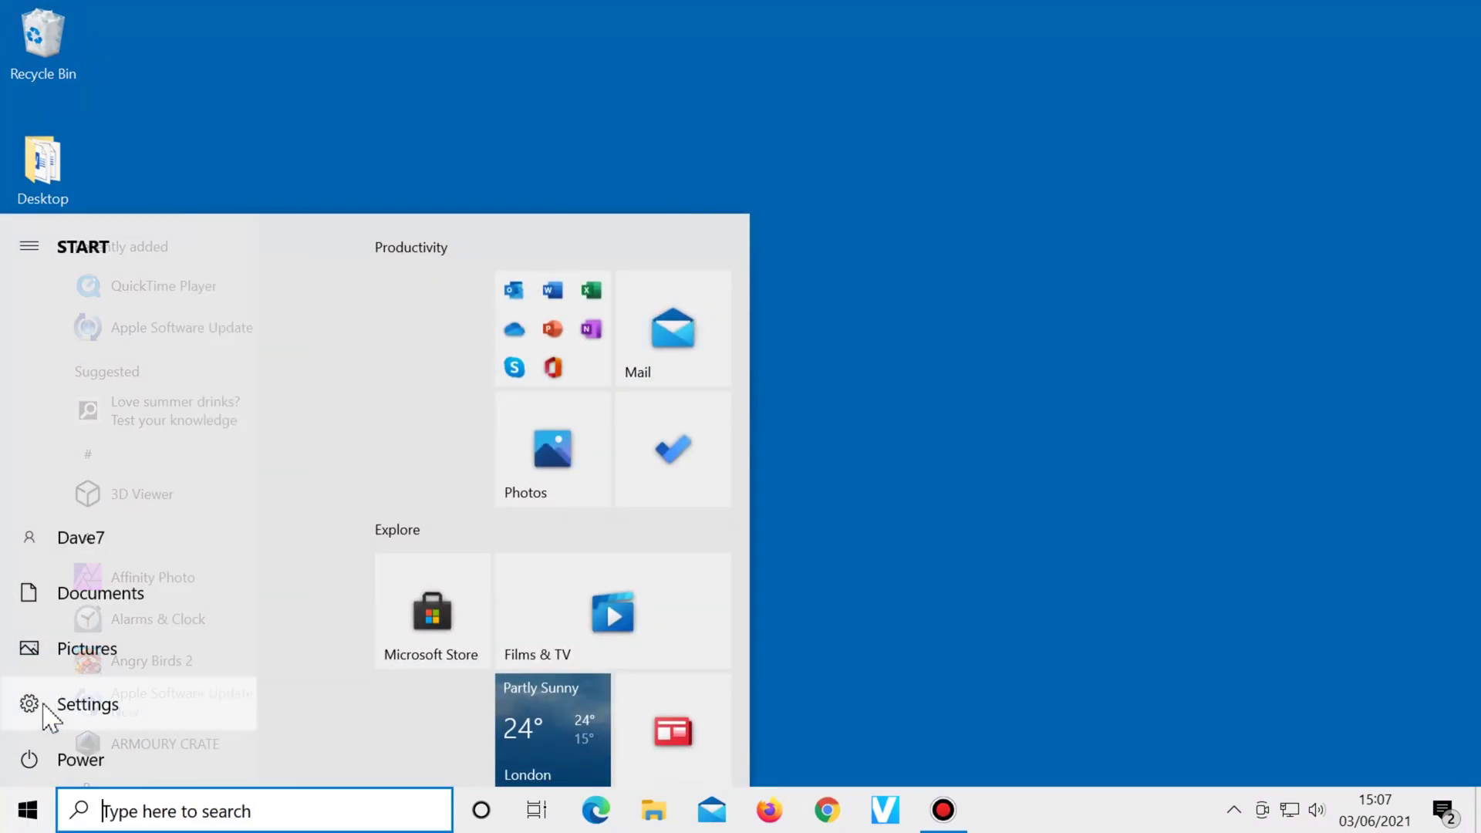
click(43, 705)
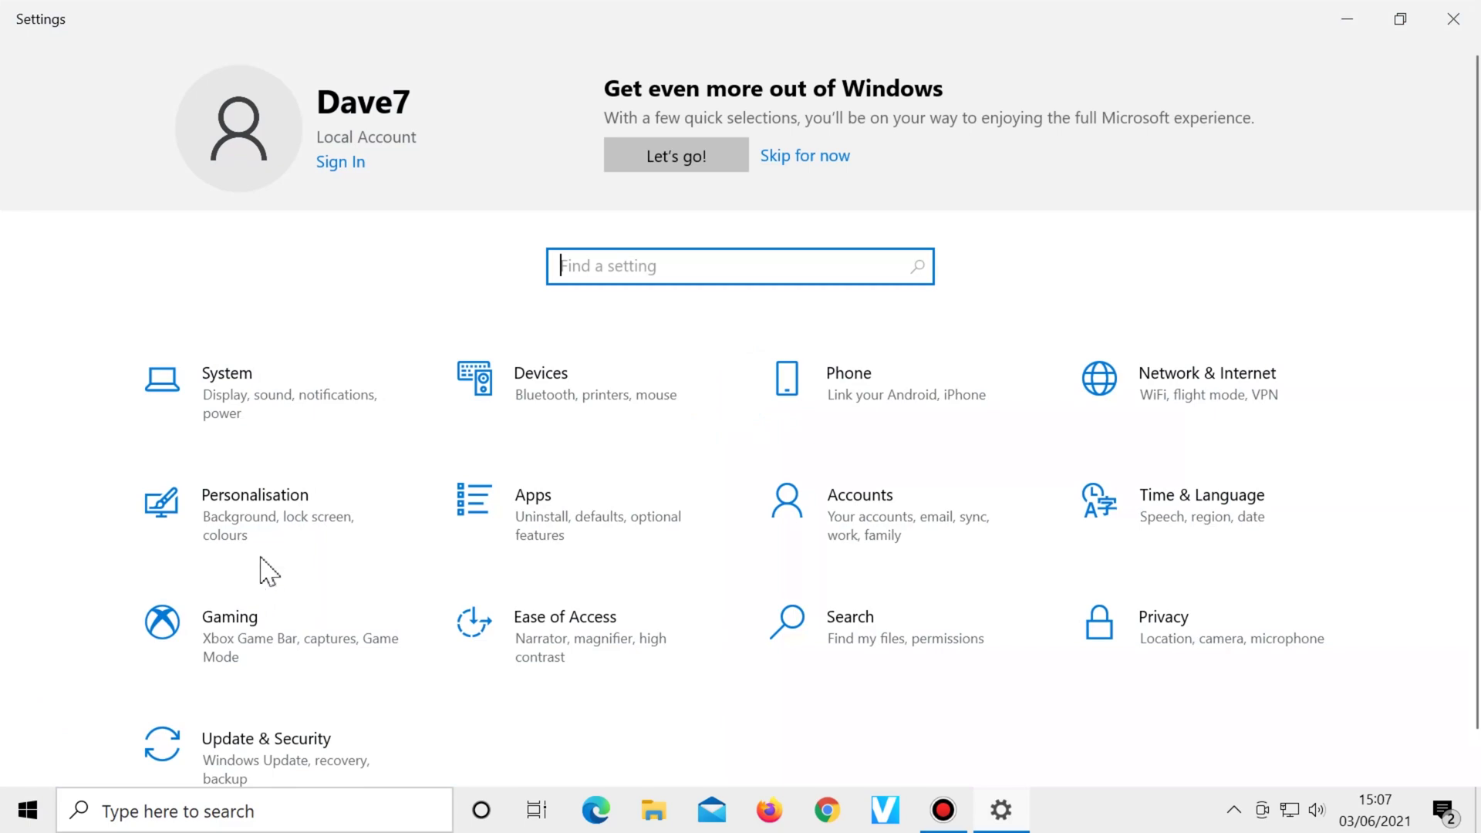
click(304, 532)
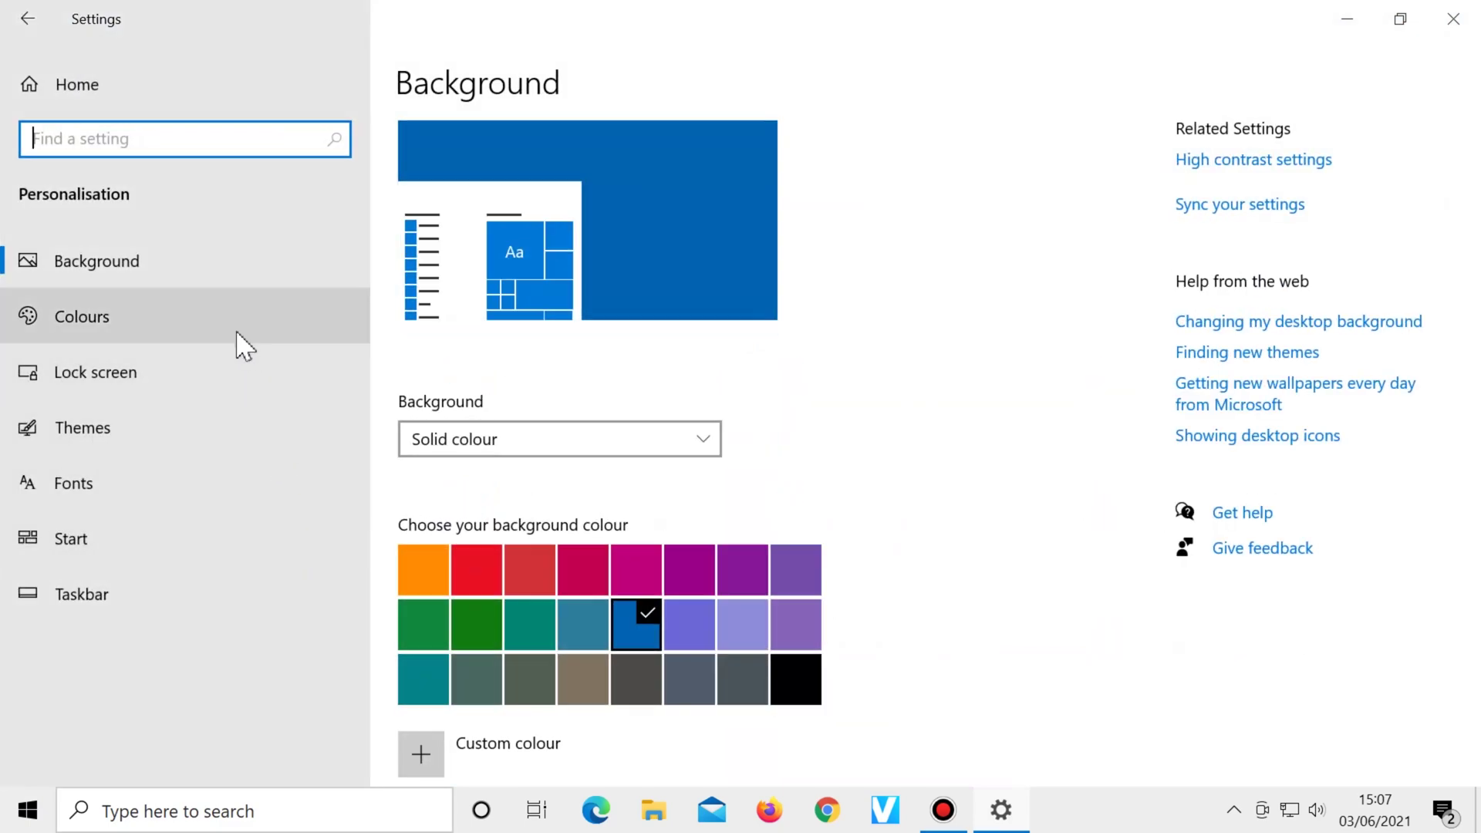
click(233, 320)
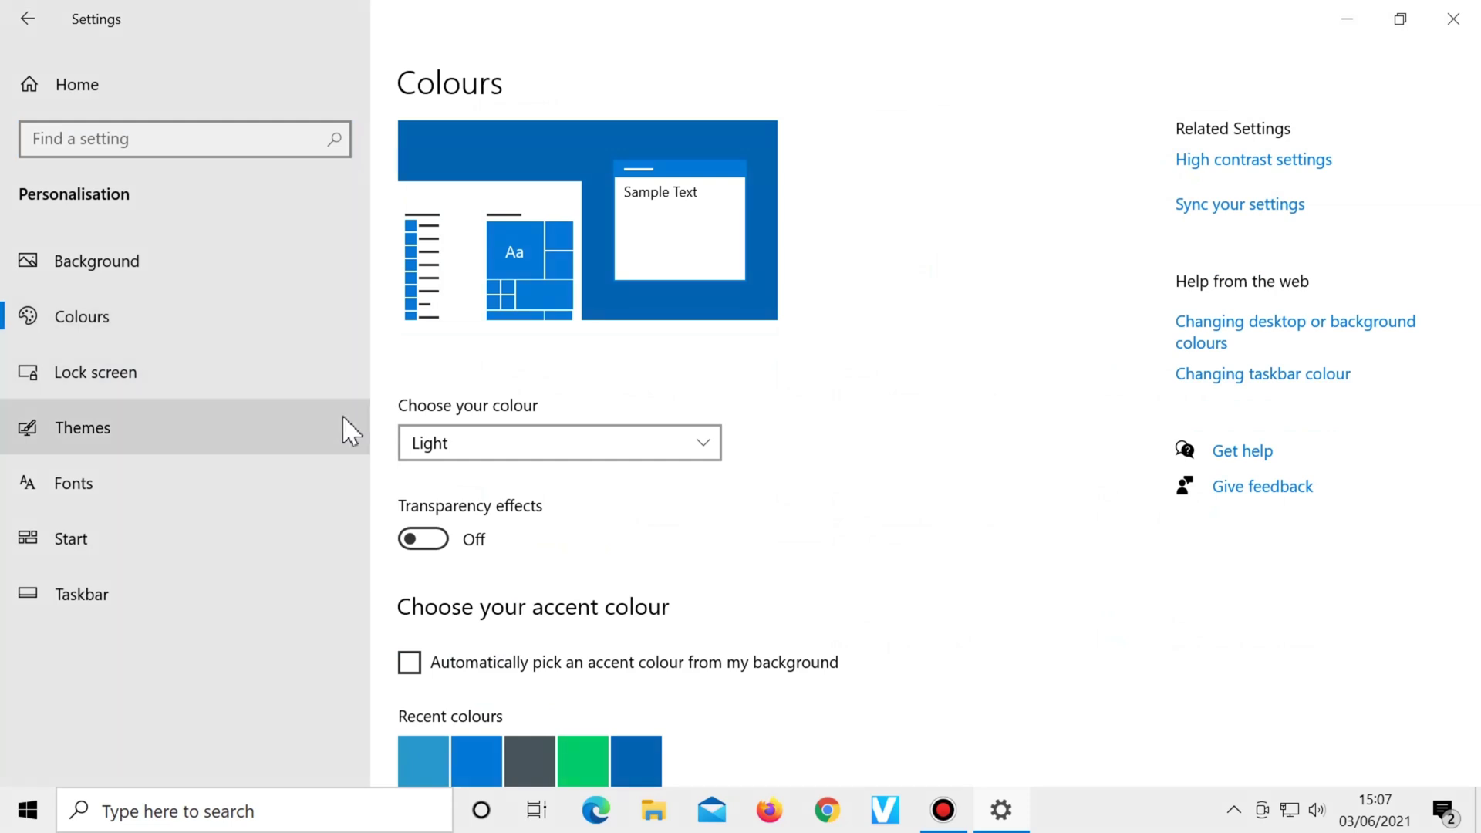
click(704, 452)
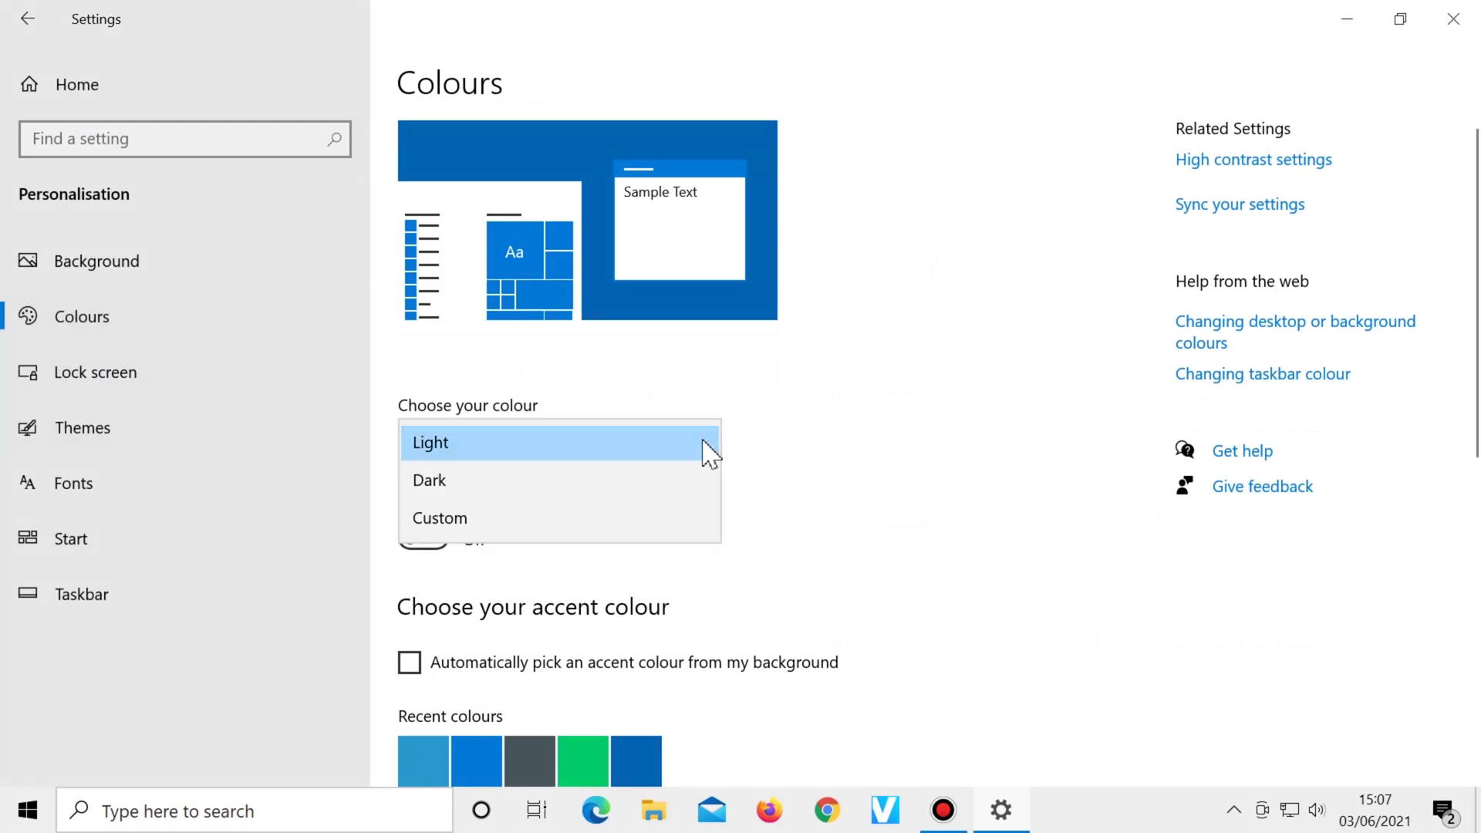
click(632, 480)
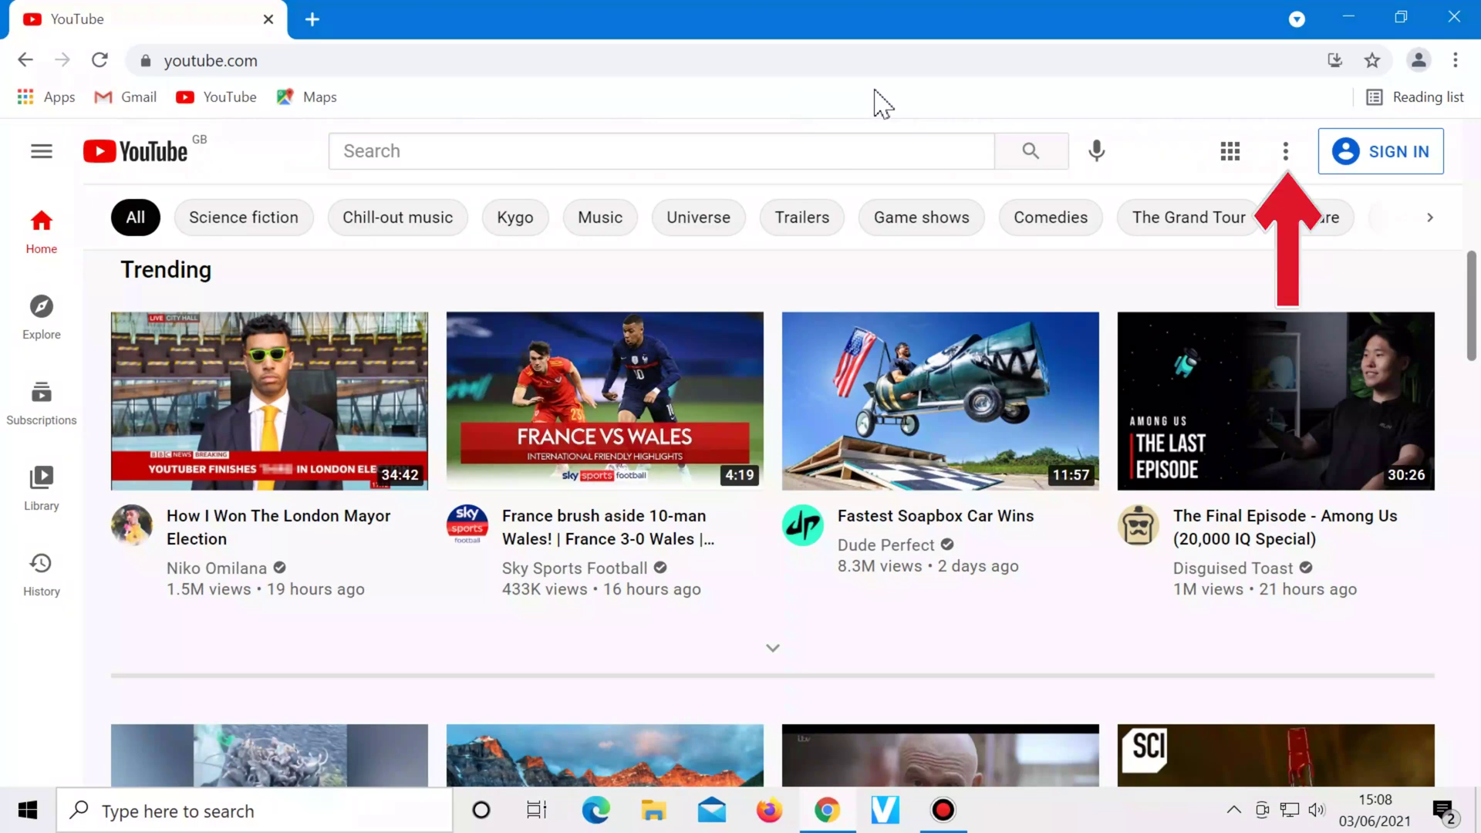
- Set YouTube's Appearance to Dark theme from the three-dot menu
click(1280, 154)
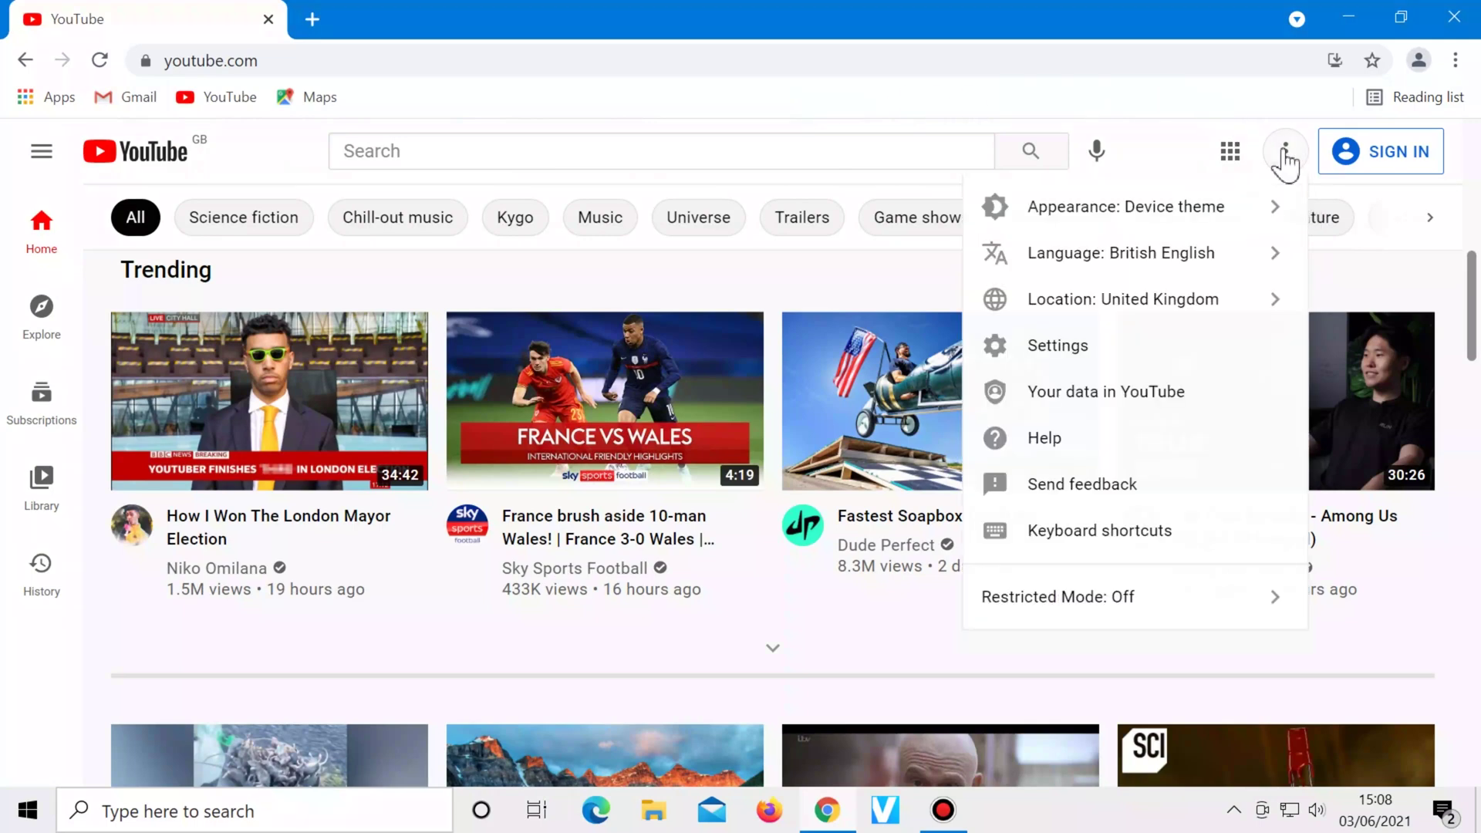
click(1087, 210)
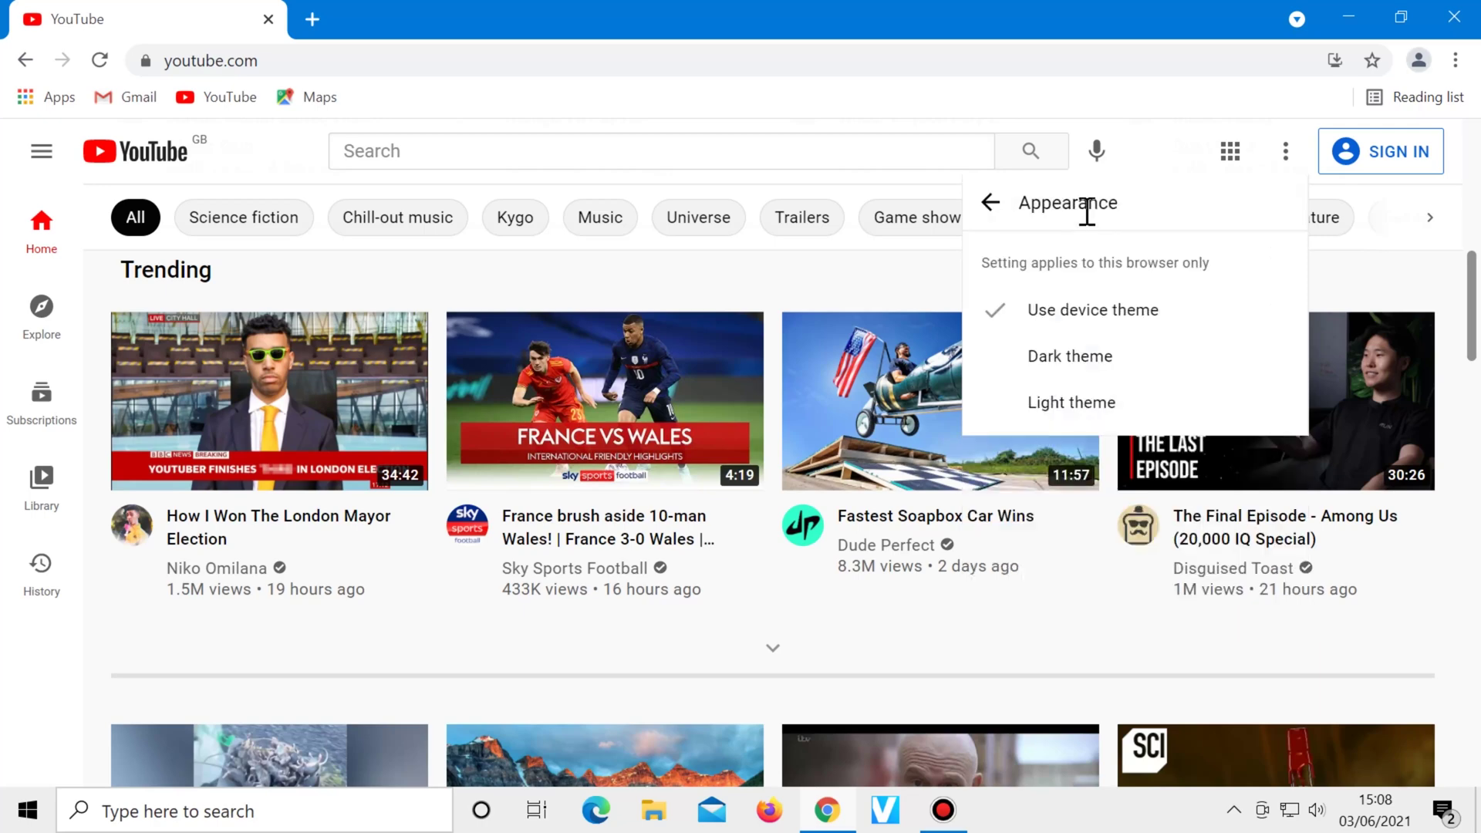
click(1126, 357)
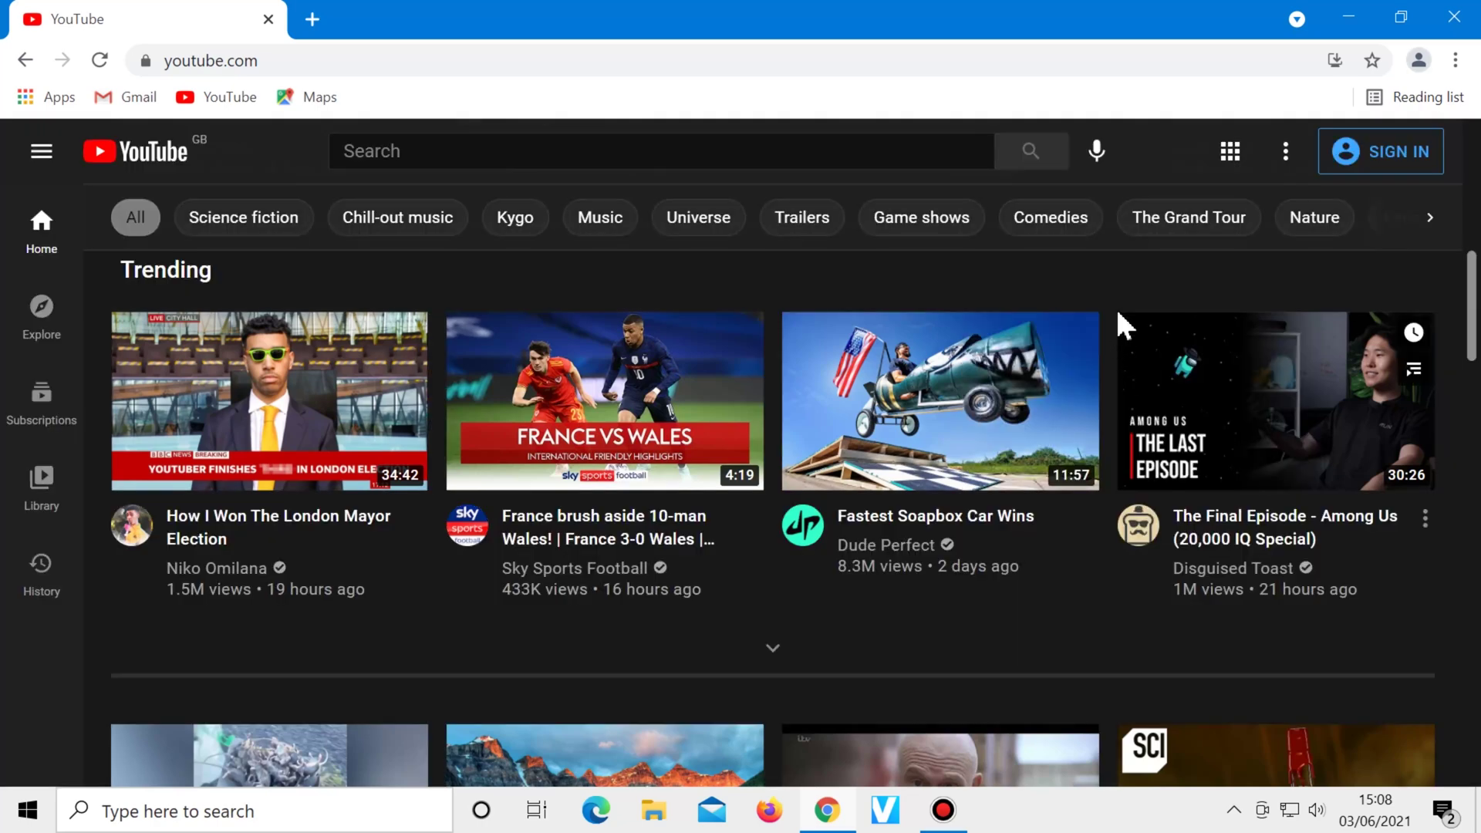